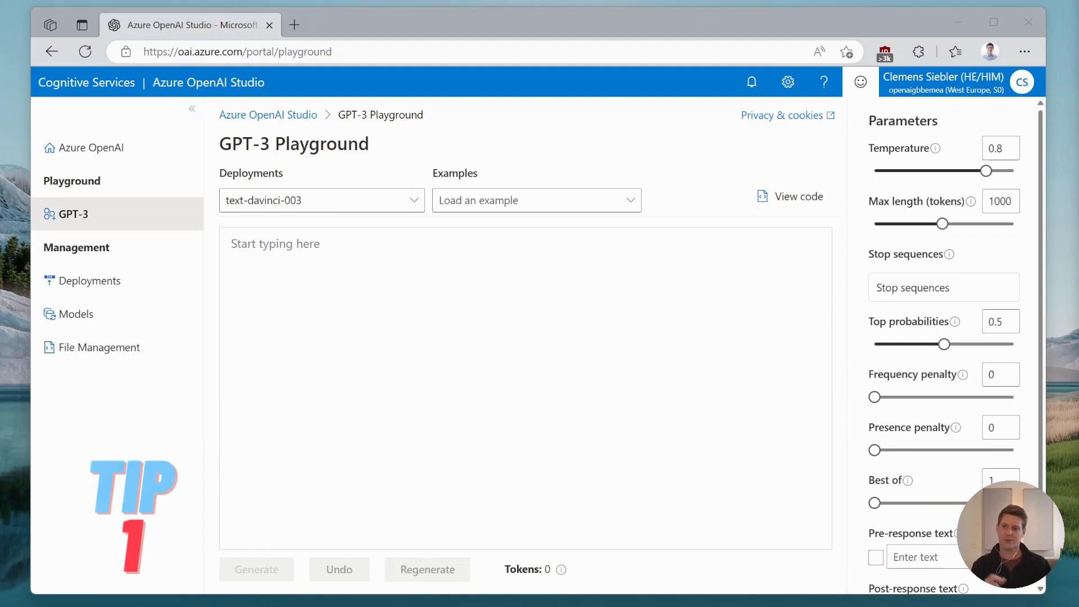
Enter the prompt "Classify Microsoft, UBS, and FedEx into their verticals." and generate a completion.
click(521, 386)
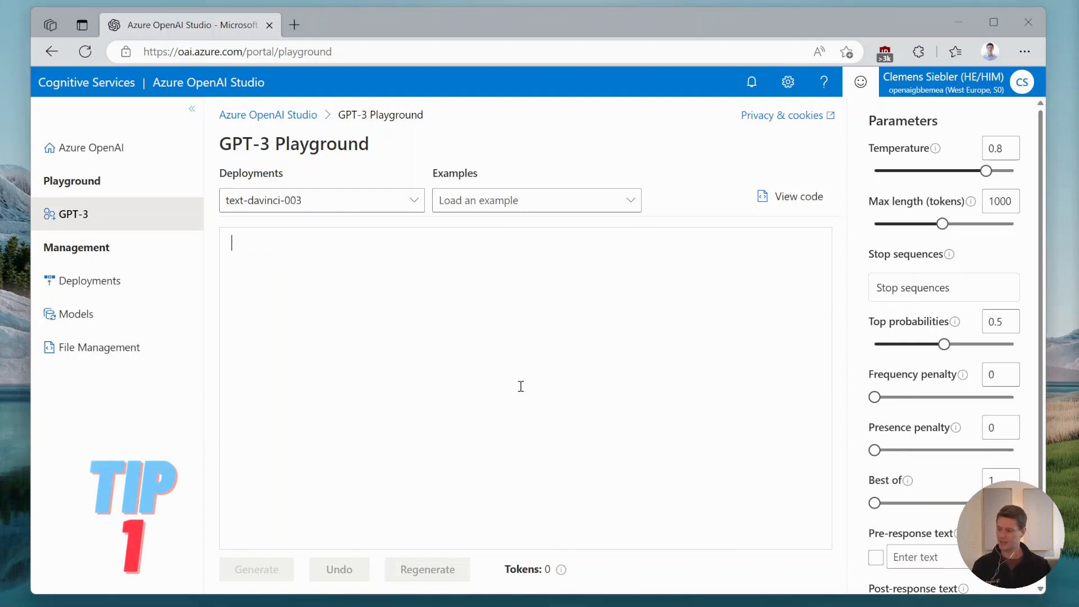
text(Clas)
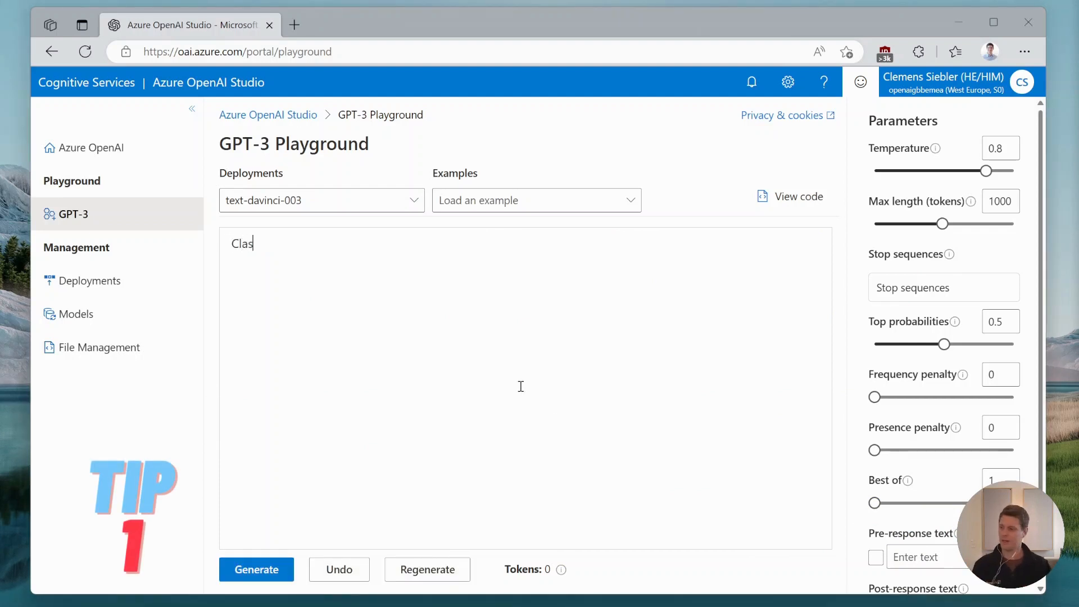
text(sify )
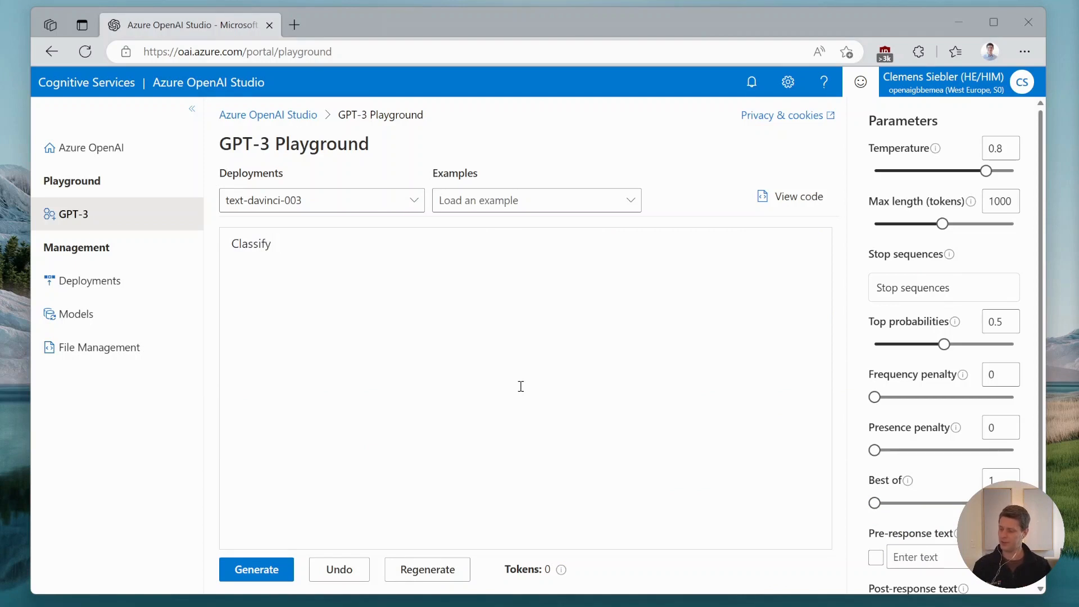
text(M)
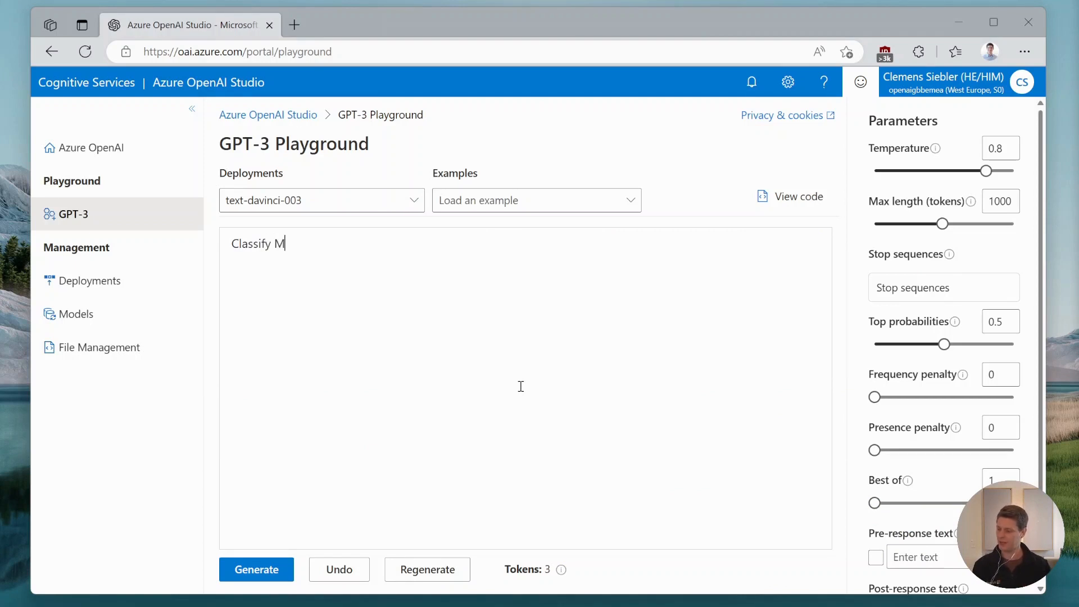
key(BackSpace)
text(Mir)
text(rosoft, UBS)
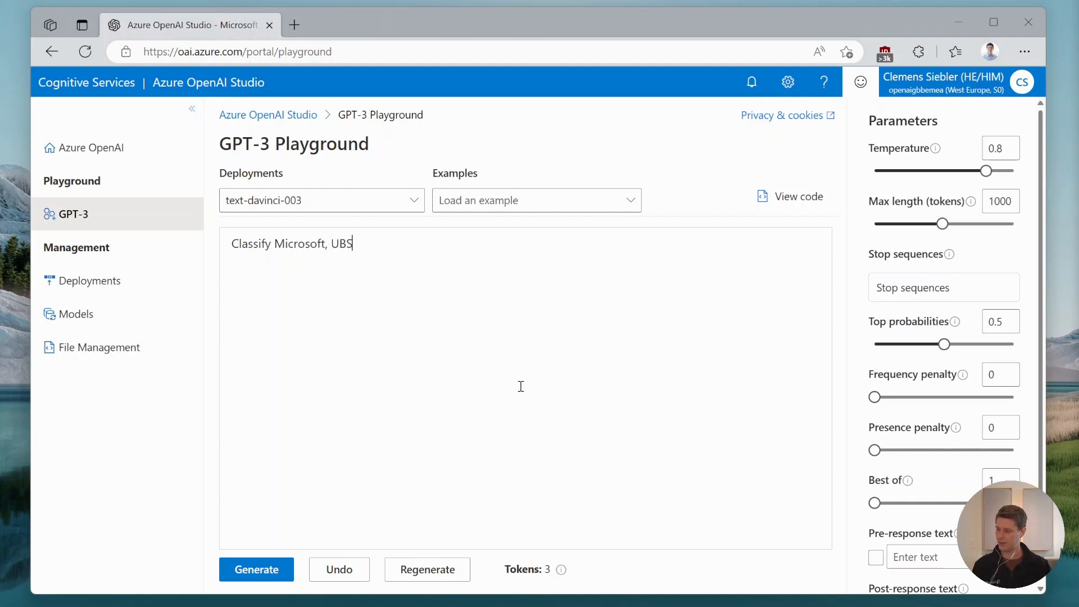
text(, and FedEx into their V)
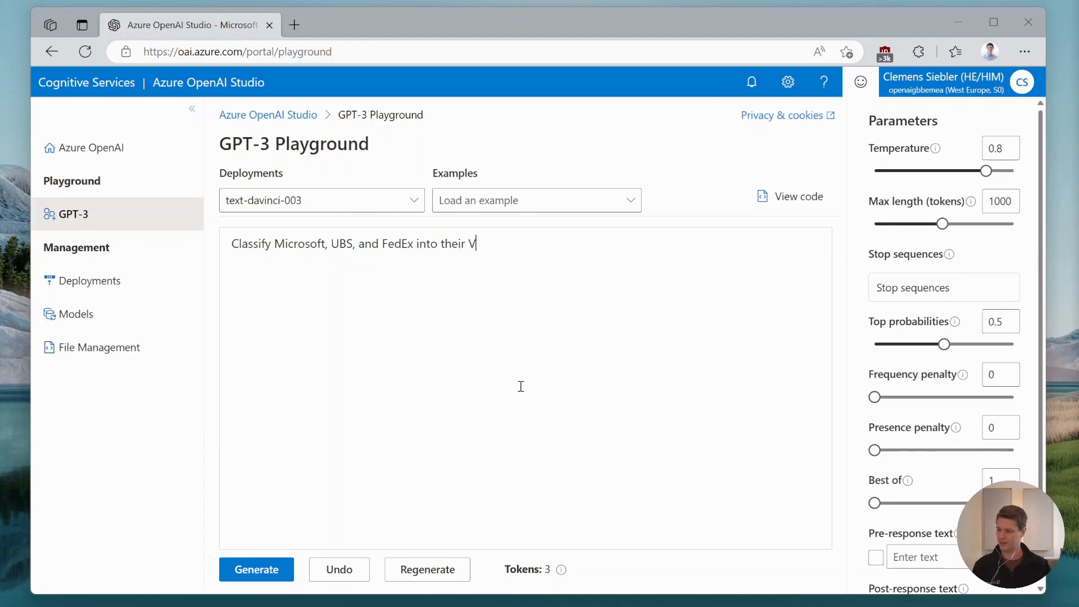
key(BackSpace)
text(verticals.)
key(ctrl+Return)
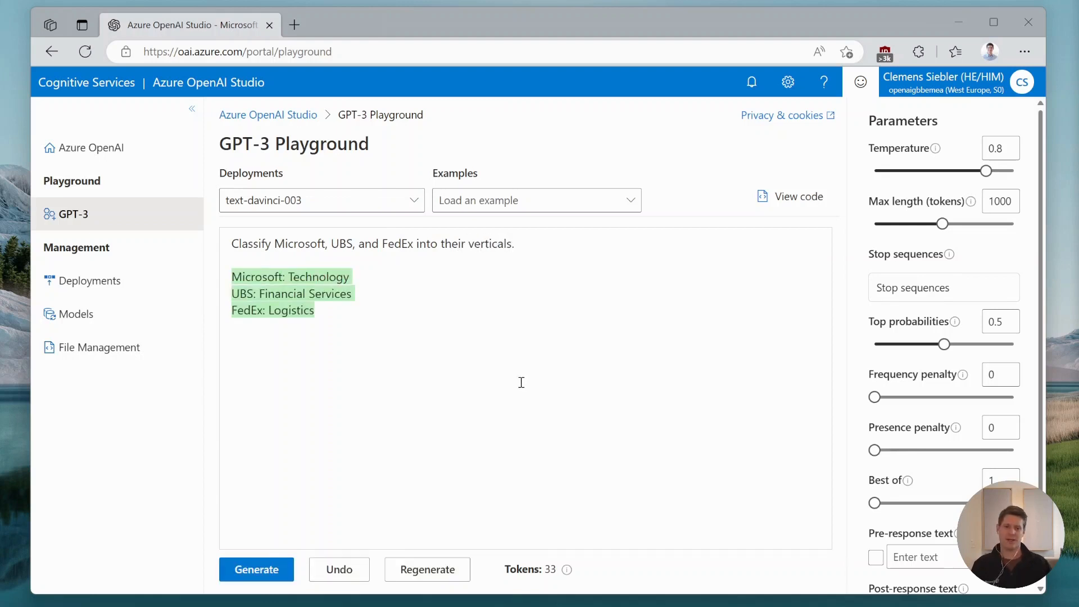
Replace the generated completion with the added prompt sentence "Also write the revenue for 2020." and generate again.
drag(519, 383, 186, 265)
key(BackSpace)
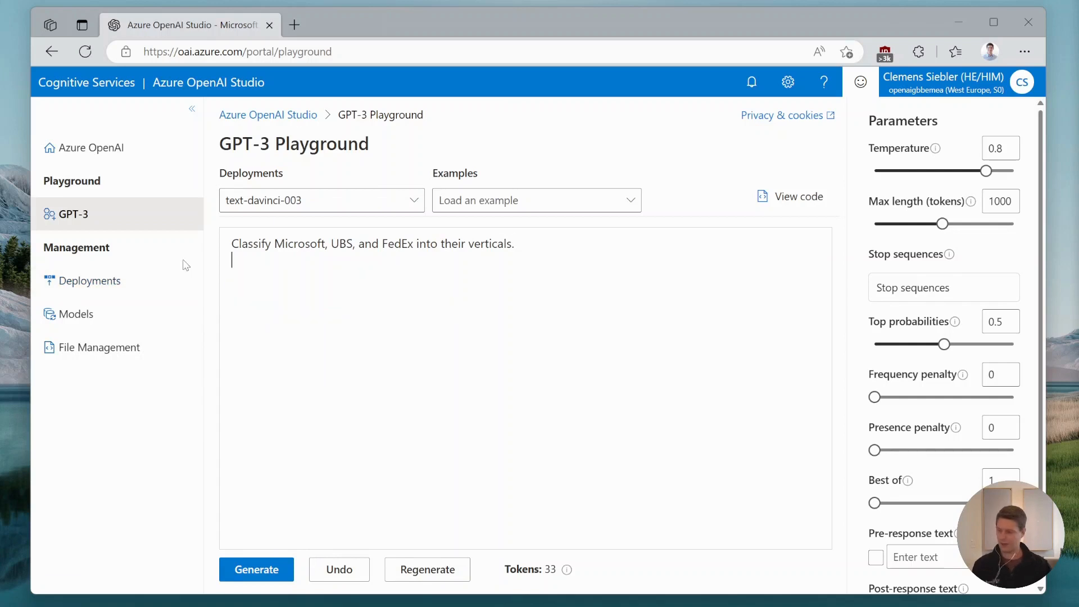
text(Also write the rv)
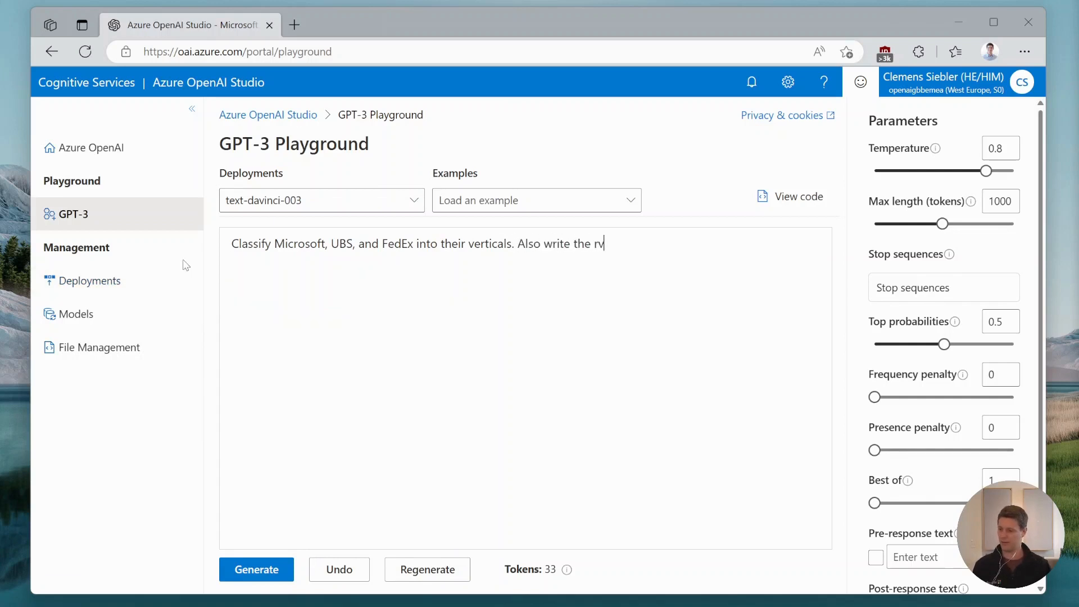
key(BackSpace)
text(evenue for 2020.)
key(ctrl+Return)
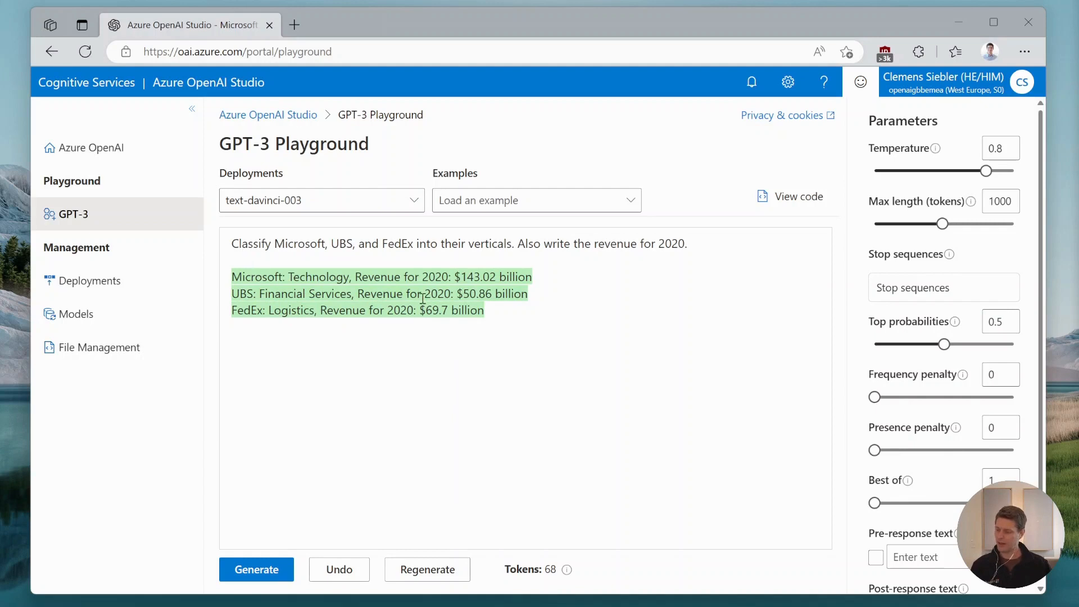
Clear the completion, change the prompt's company list to "Microsoft, UBS, FedEx, Clemens Inc." without "and", and generate again.
drag(662, 321, 340, 264)
key(BackSpace)
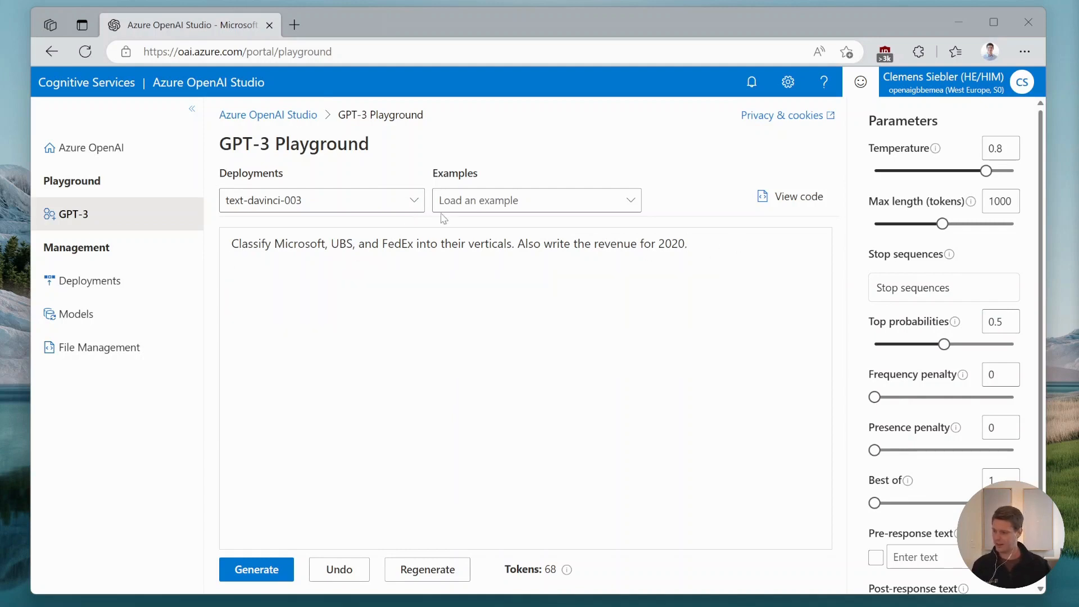
click(360, 248)
double_click(365, 246)
key(BackSpace)
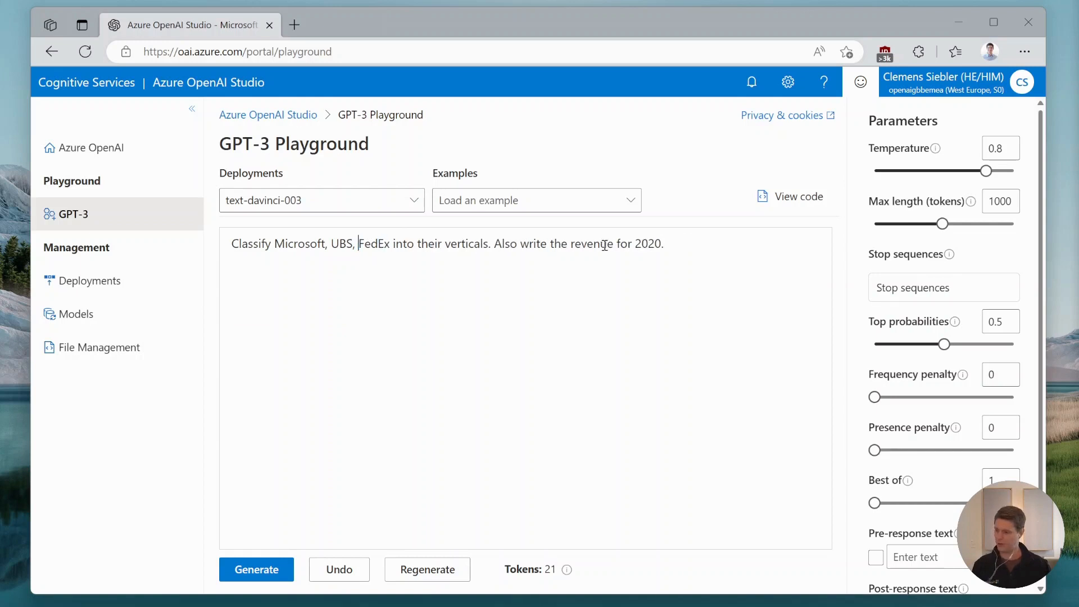
key(BackSpace)
text(, Clemens )
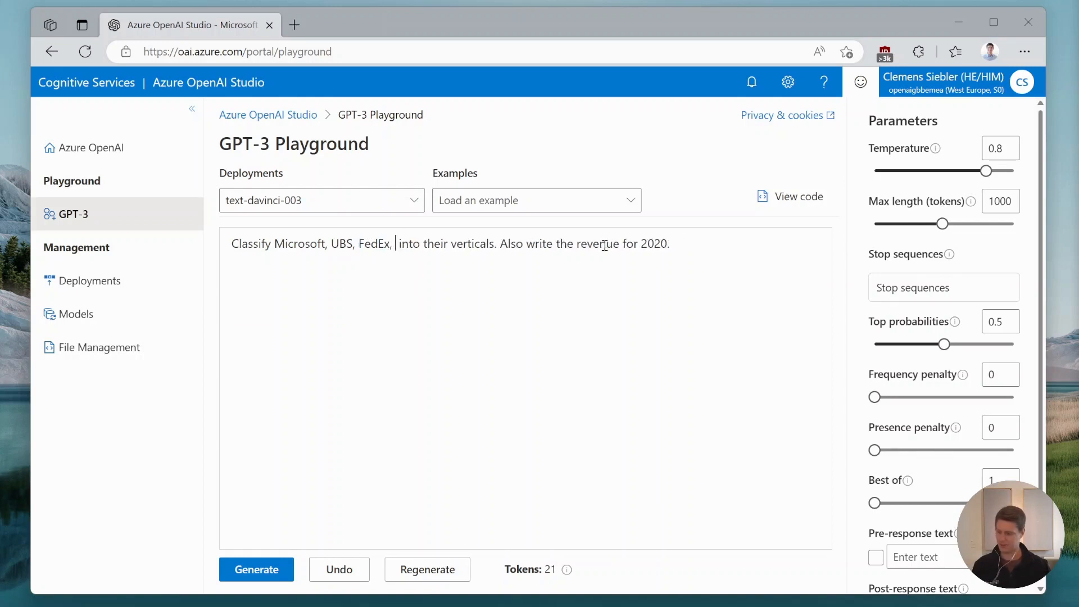
text(Inc.)
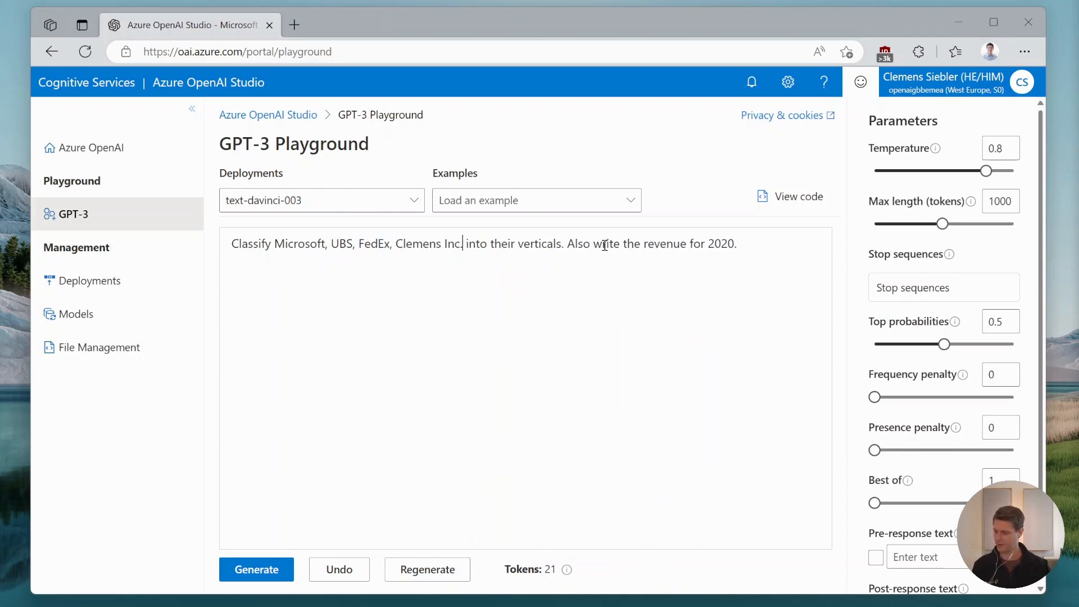
click(780, 245)
key(ctrl+Return)
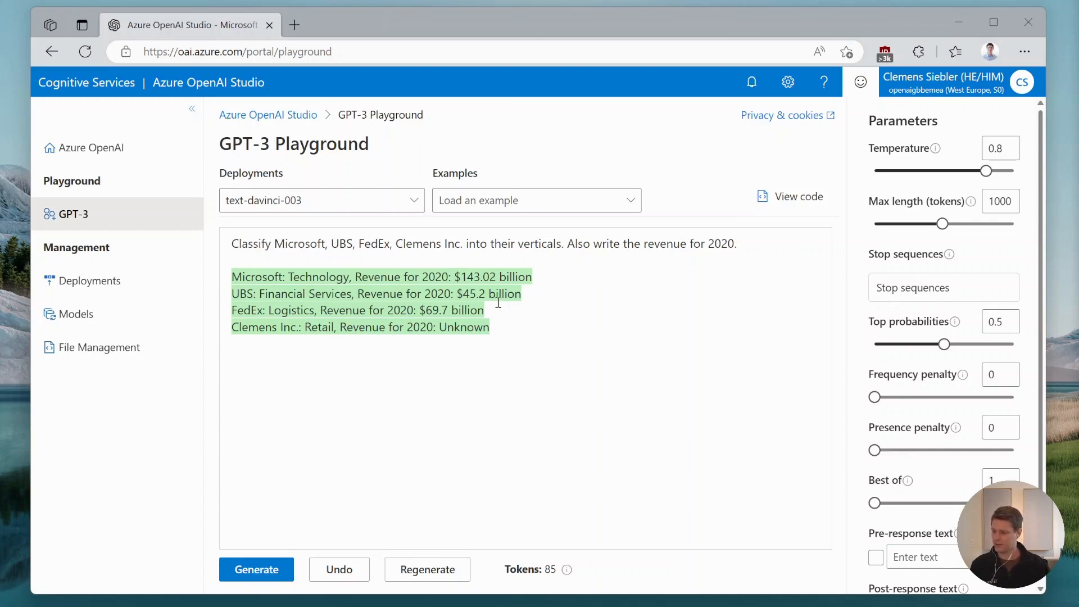
Regenerate the completion four times to compare how the verticals and revenues vary between runs.
click(454, 574)
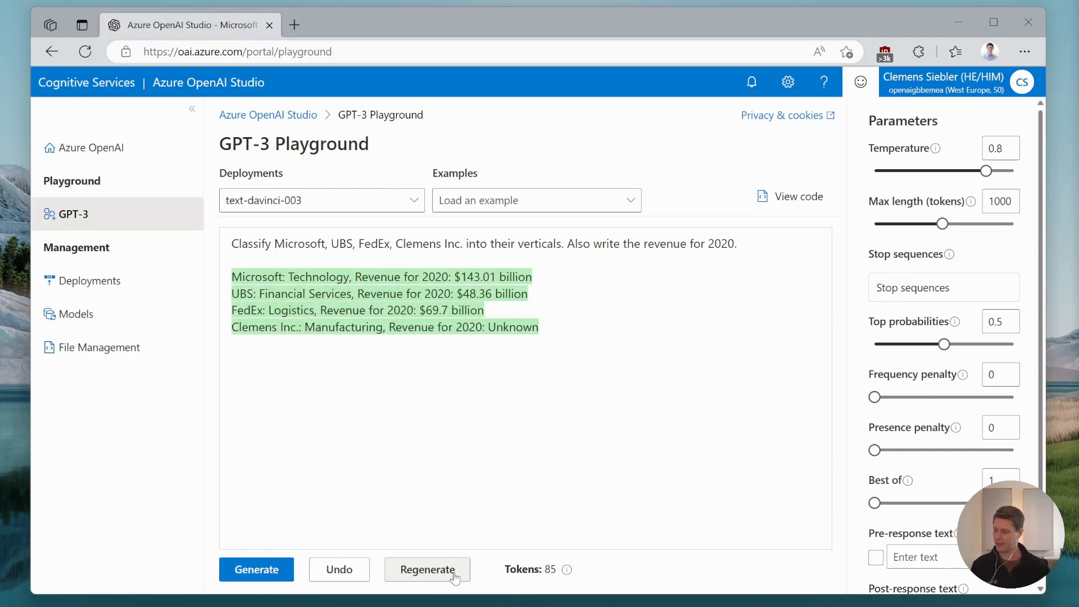
click(424, 568)
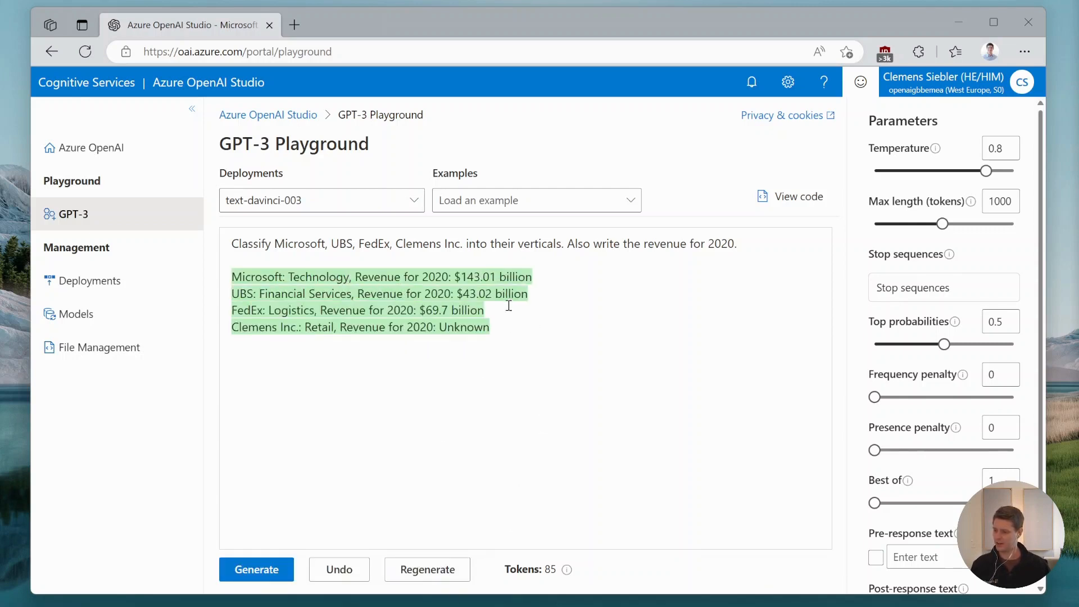
click(428, 569)
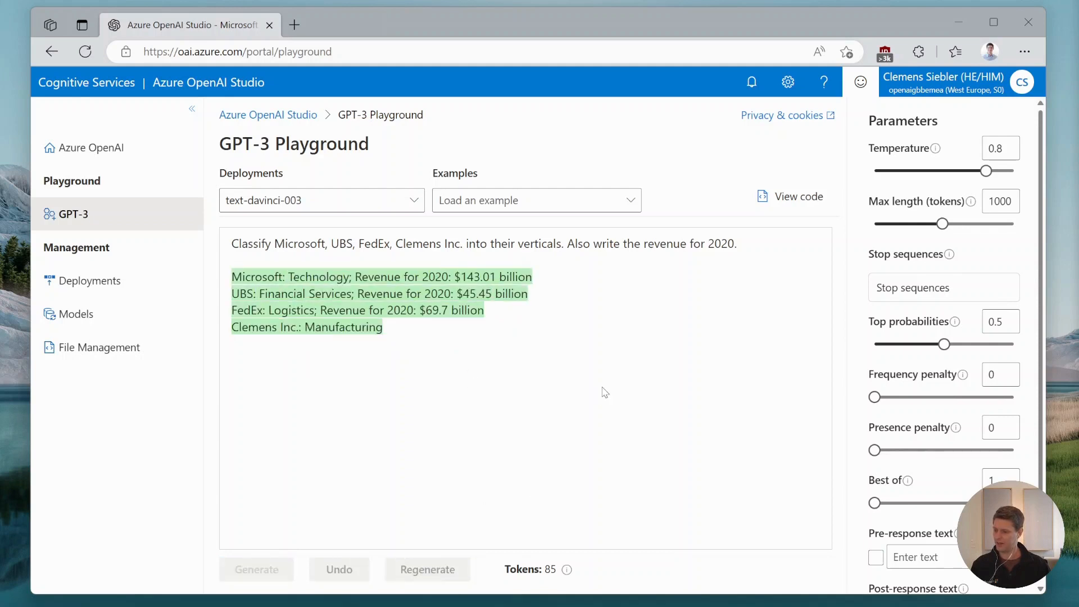
click(428, 570)
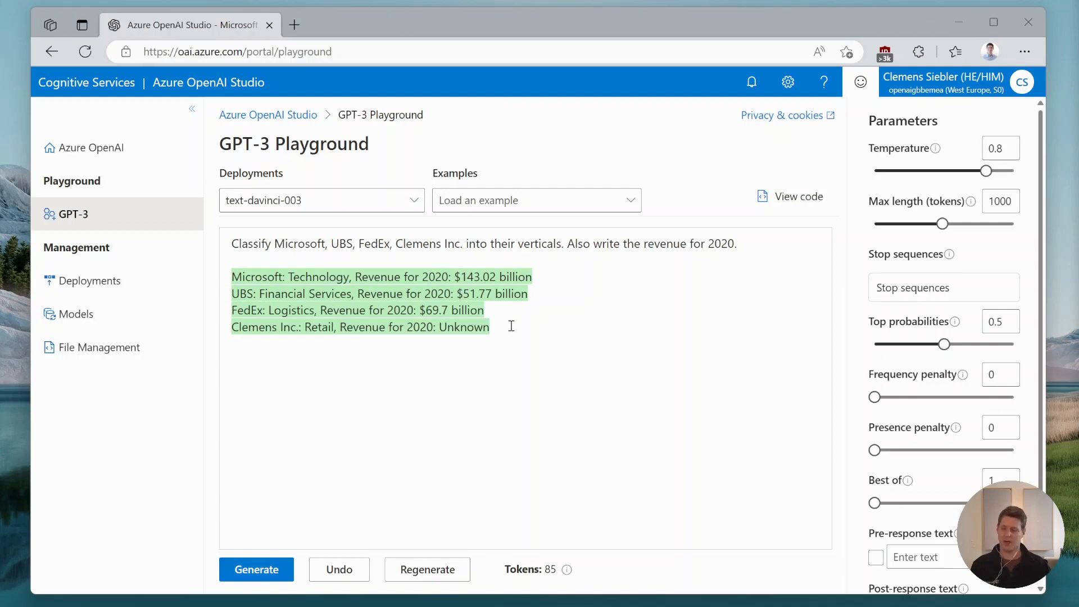
Replace the completion with the added instruction "If you don't know the answer or if you are unsure, then just write "N/A"." and generate.
drag(531, 325, 280, 263)
key(BackSpace)
key(BackSpace)
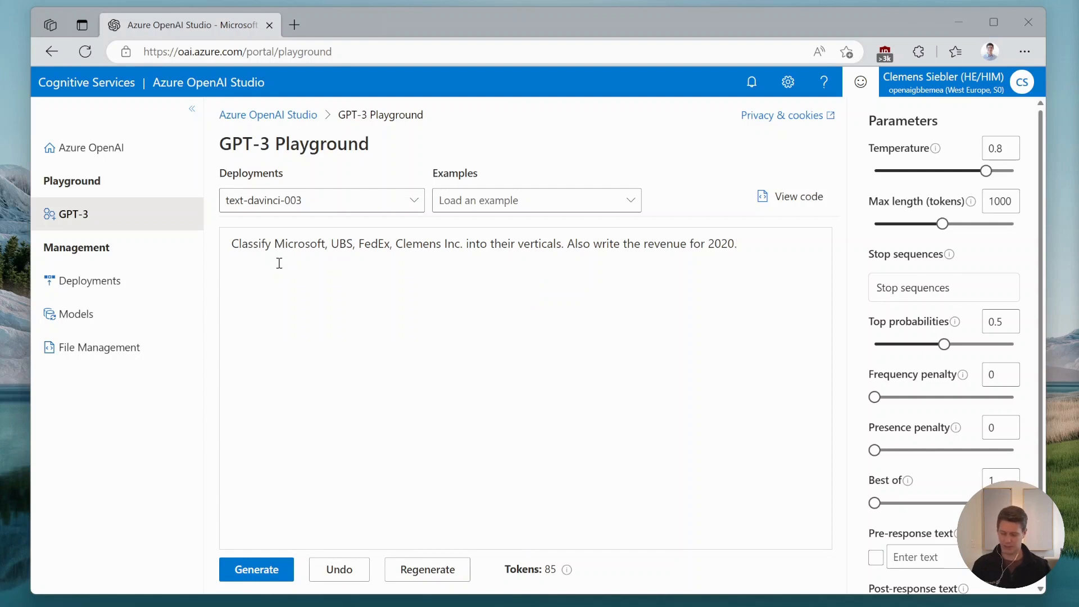
text(If yo)
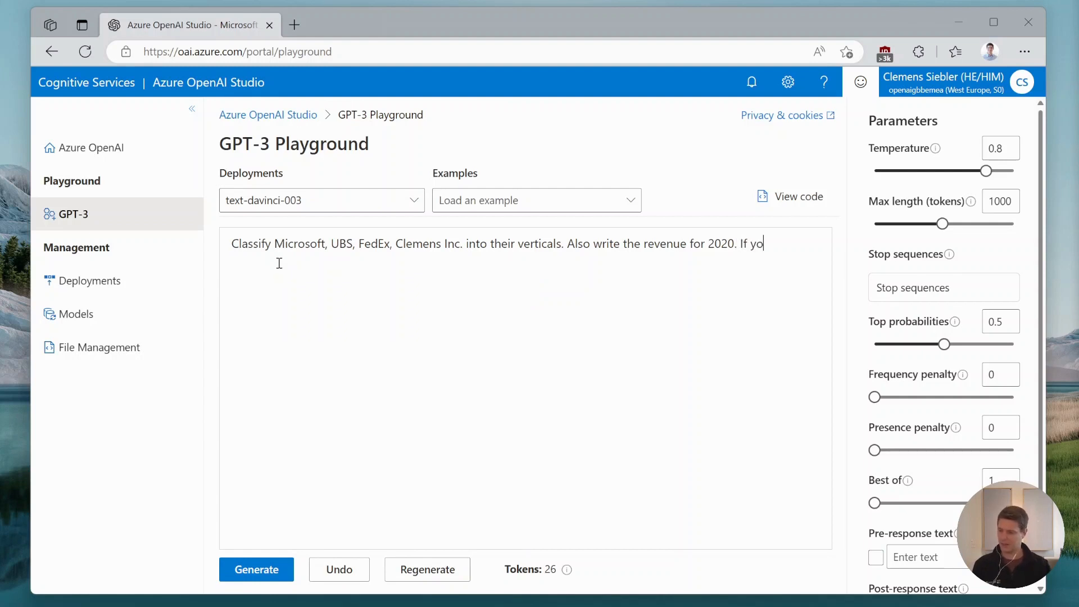
text(u don't know the ans)
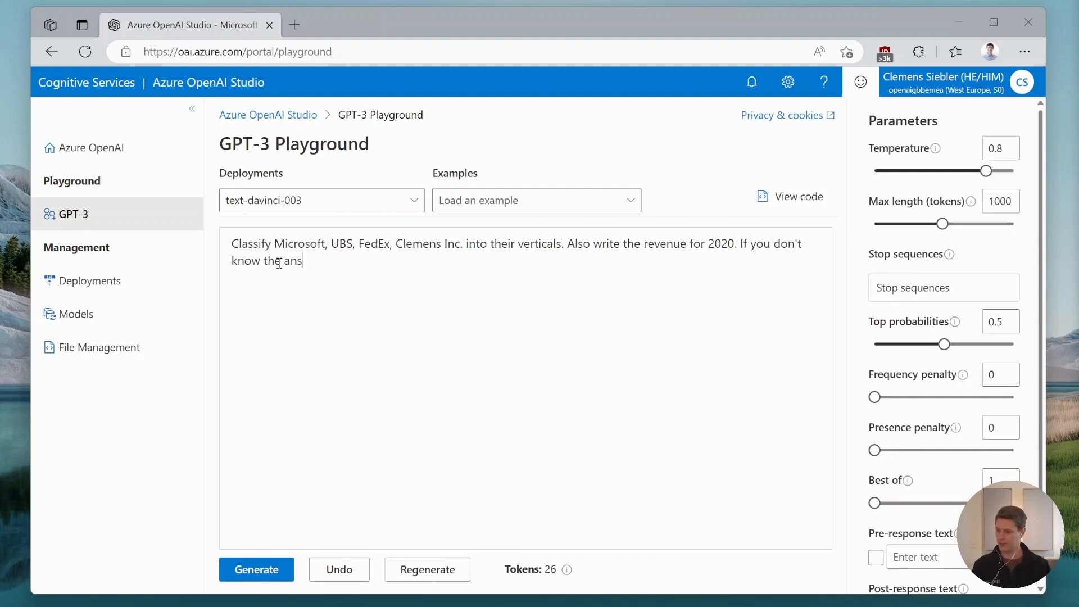
text(wer or if you are )
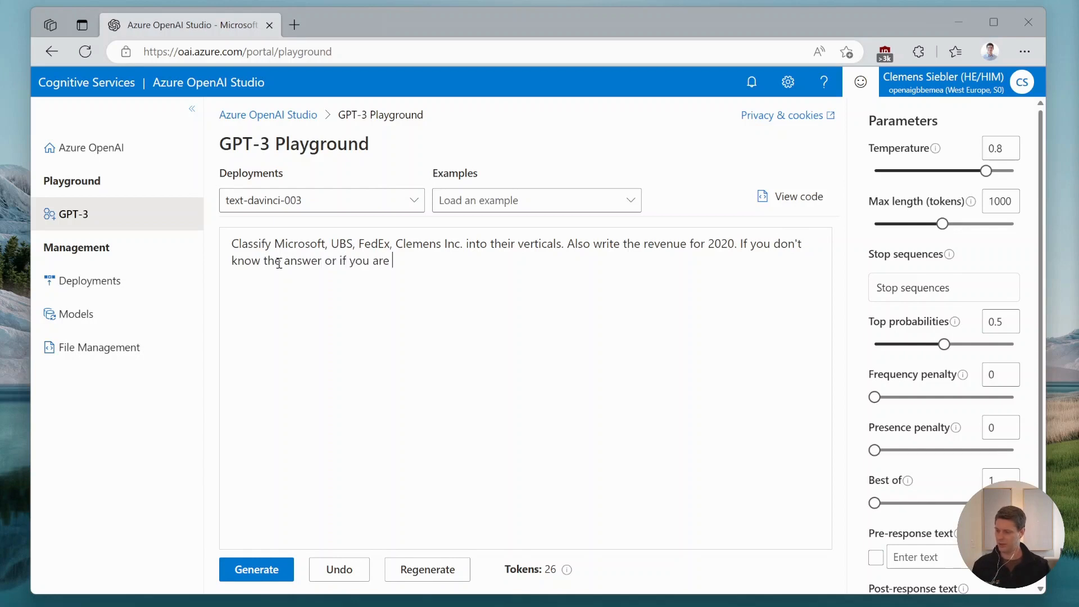
text(unsure, then ju)
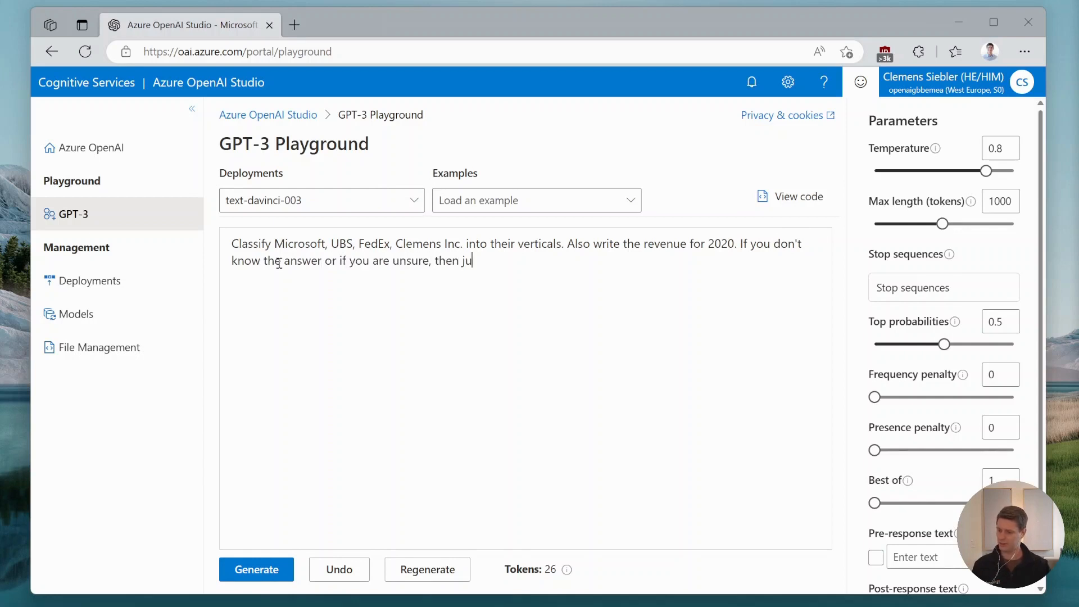
text(st write ""N/A".)
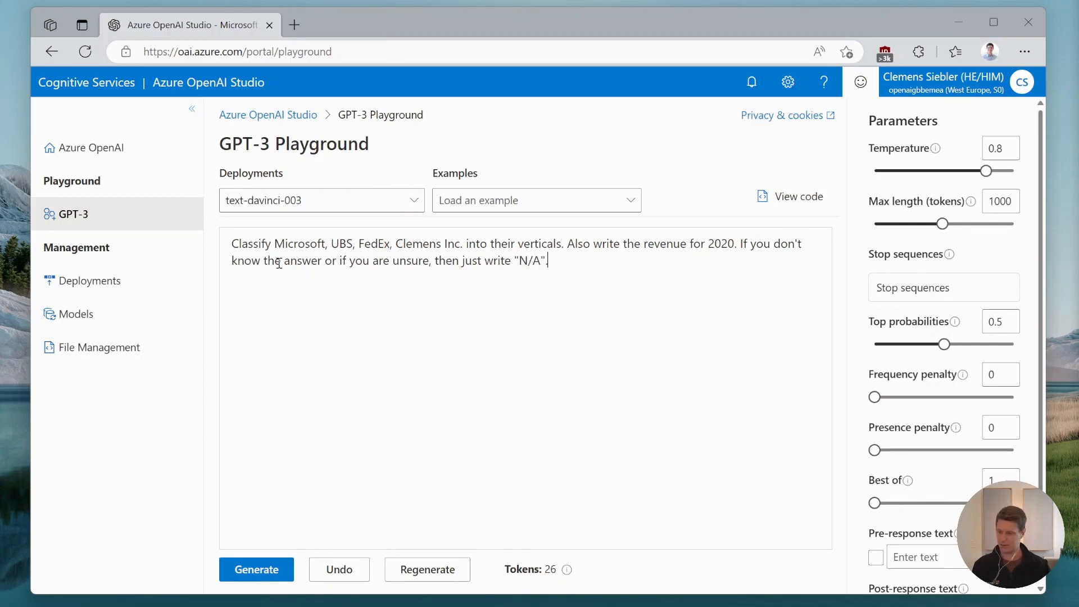
key(ctrl+Return)
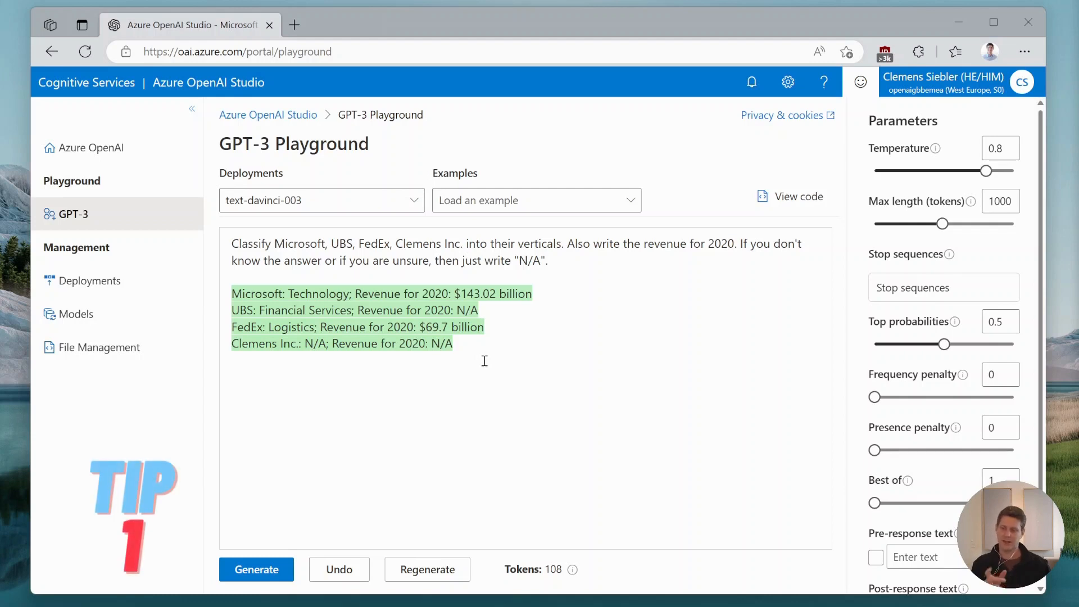
Replace the completion with the added instruction "Please return JSON using the keys company, vertical, revenue." and generate again.
drag(498, 355, 280, 283)
key(BackSpace)
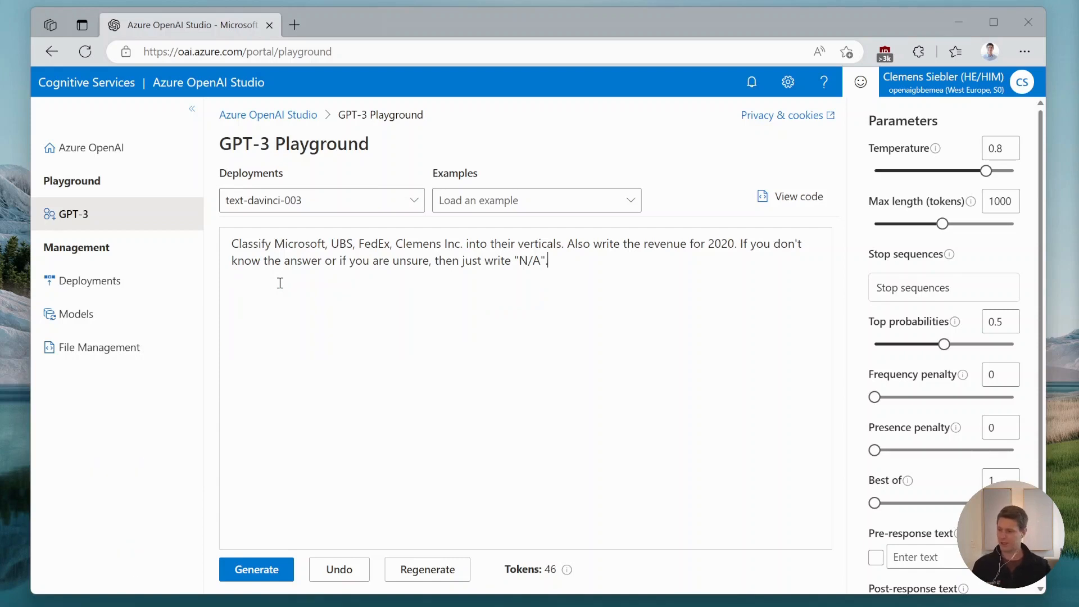
text(PLease)
key(BackSpace)
key(BackSpace)
key(BackSpace)
key(BackSpace)
key(BackSpace)
key(BackSpace)
key(BackSpace)
text(Please re)
key(BackSpace)
key(BackSpace)
text(e reutrn)
key(BackSpace)
key(BackSpace)
key(BackSpace)
key(BackSpace)
text(turn JSON )
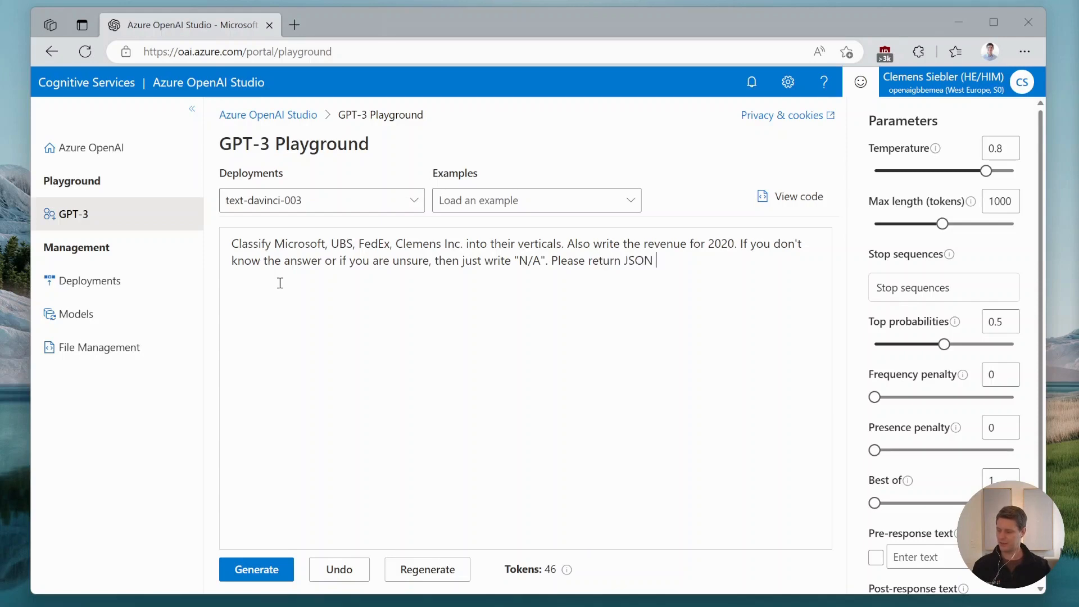
text(using the keys com)
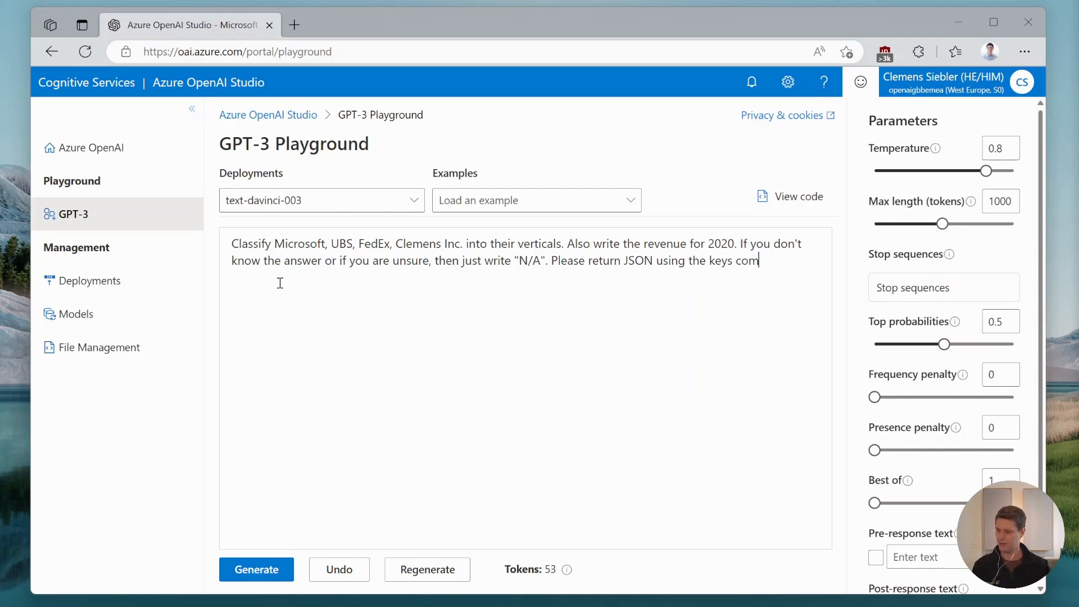
text(pany, vertical, revenue)
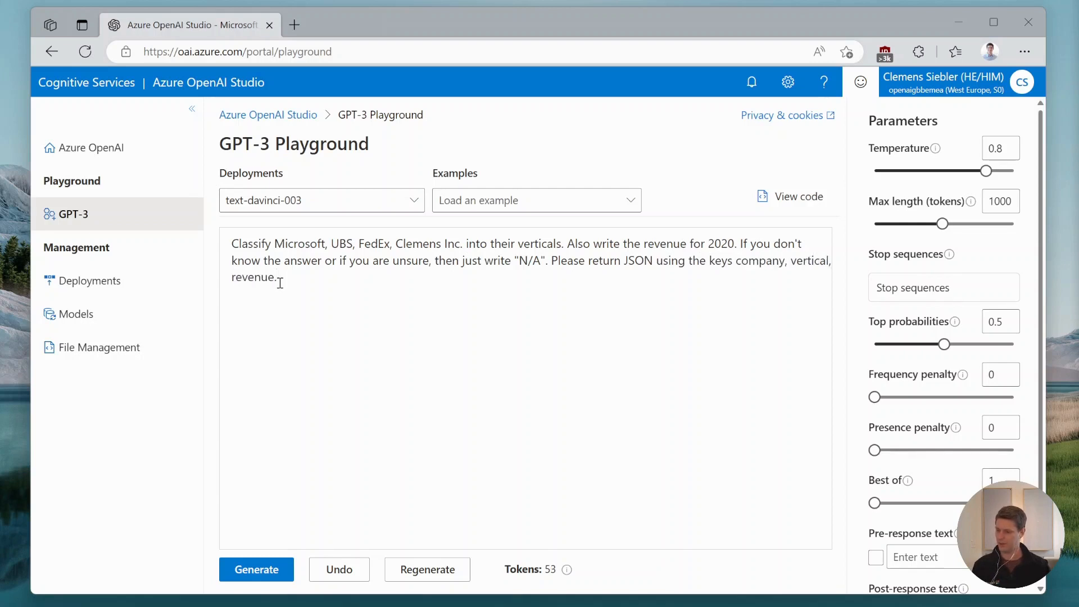
text(.)
key(ctrl+Return)
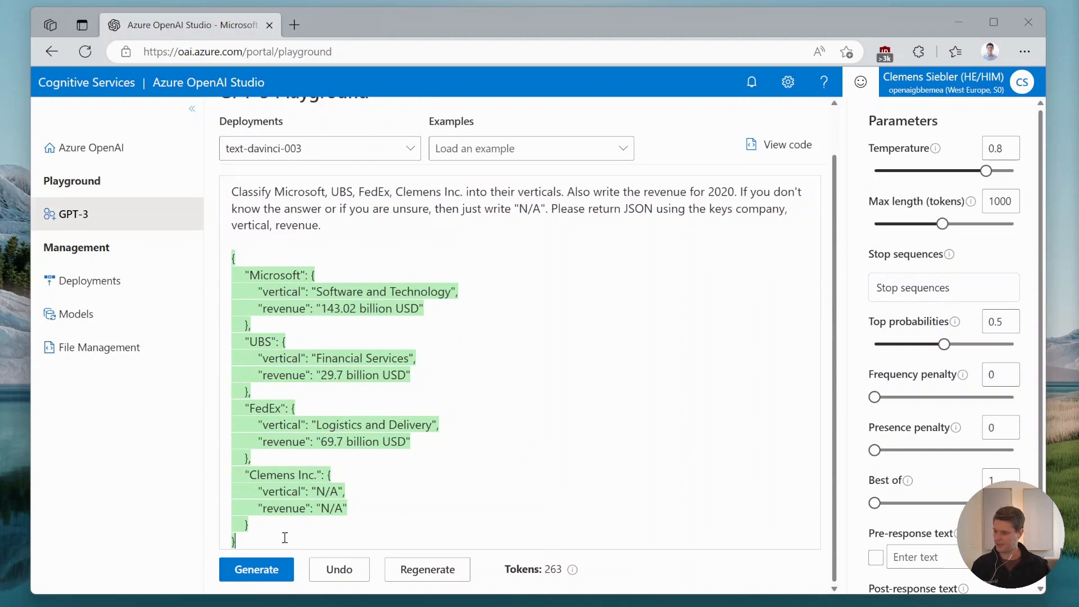
Replace the JSON completion with the added instruction "Return the companies as an array." and generate again.
drag(288, 540, 191, 249)
key(Delete)
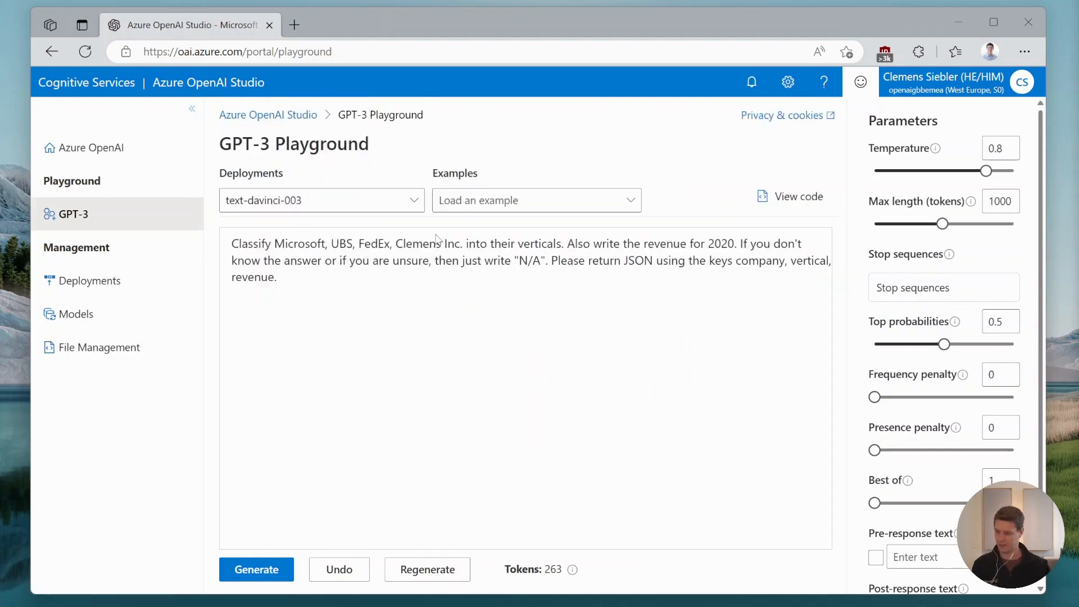
text(Return the)
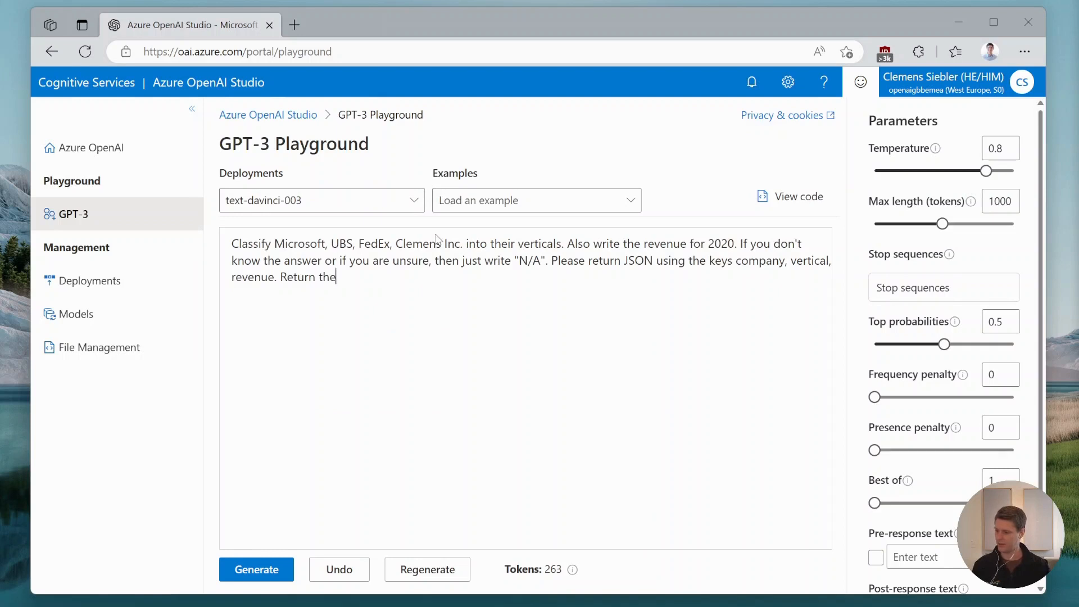
text( companies as an array.)
key(ctrl+Return)
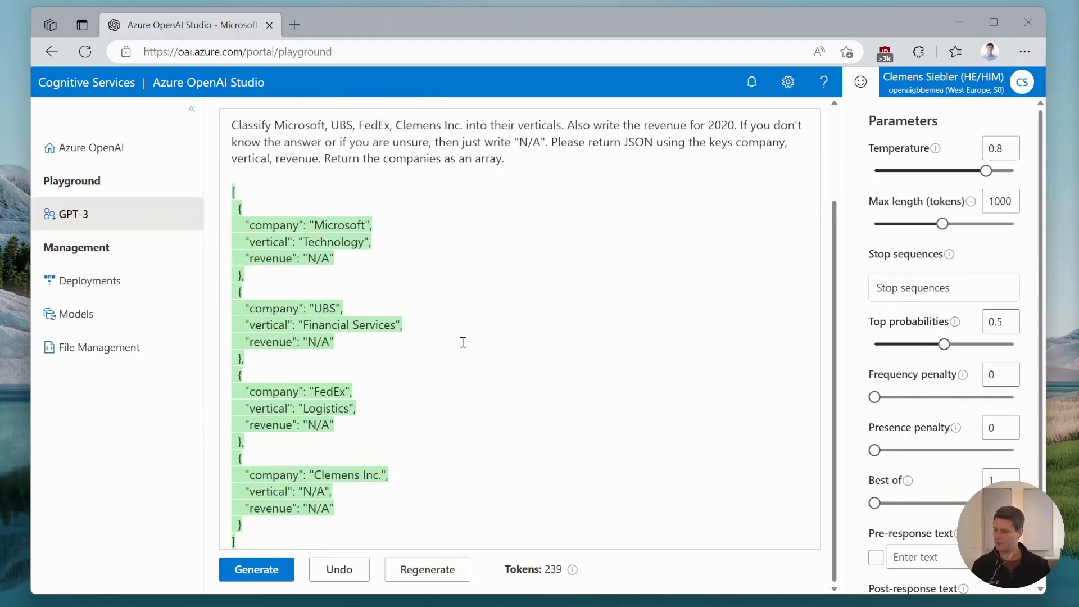
Delete the completion, change the requested format from JSON to YAML in the prompt, and generate again.
drag(346, 534, 504, 158)
key(BackSpace)
double_click(632, 262)
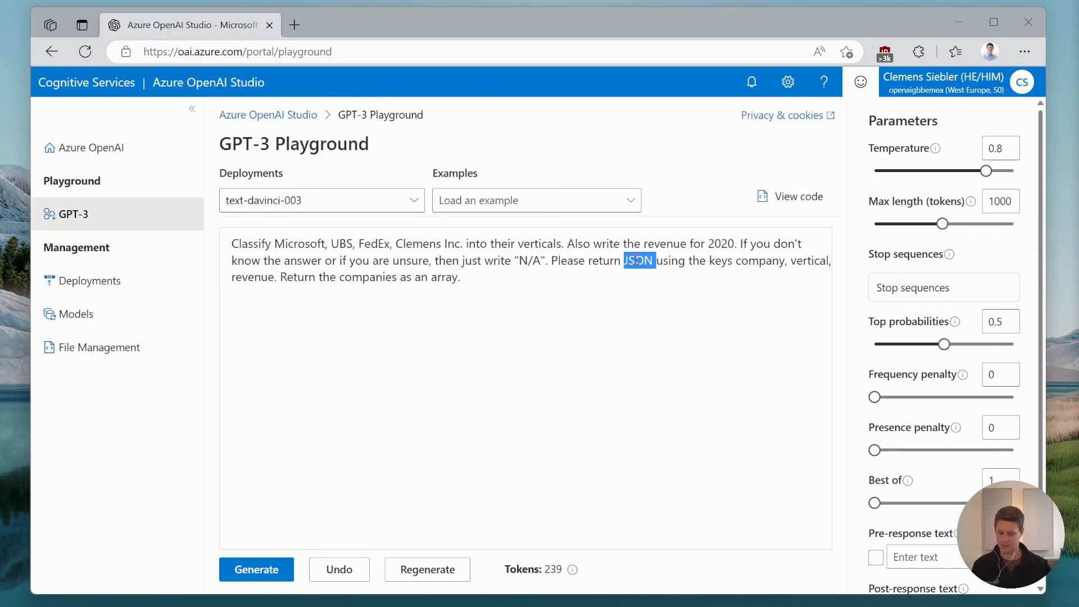
text(YAML)
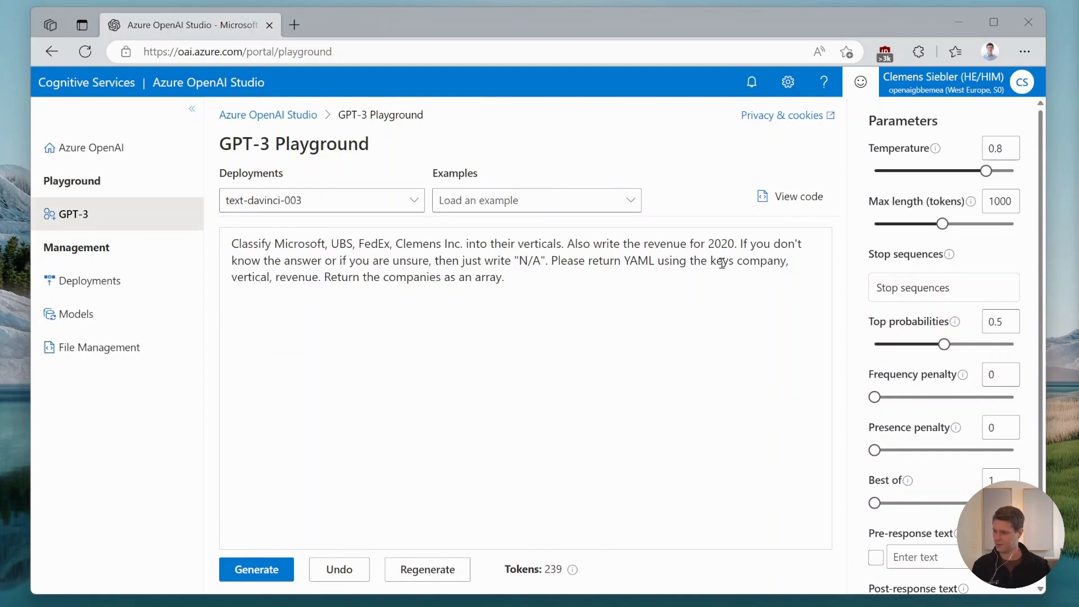
click(270, 569)
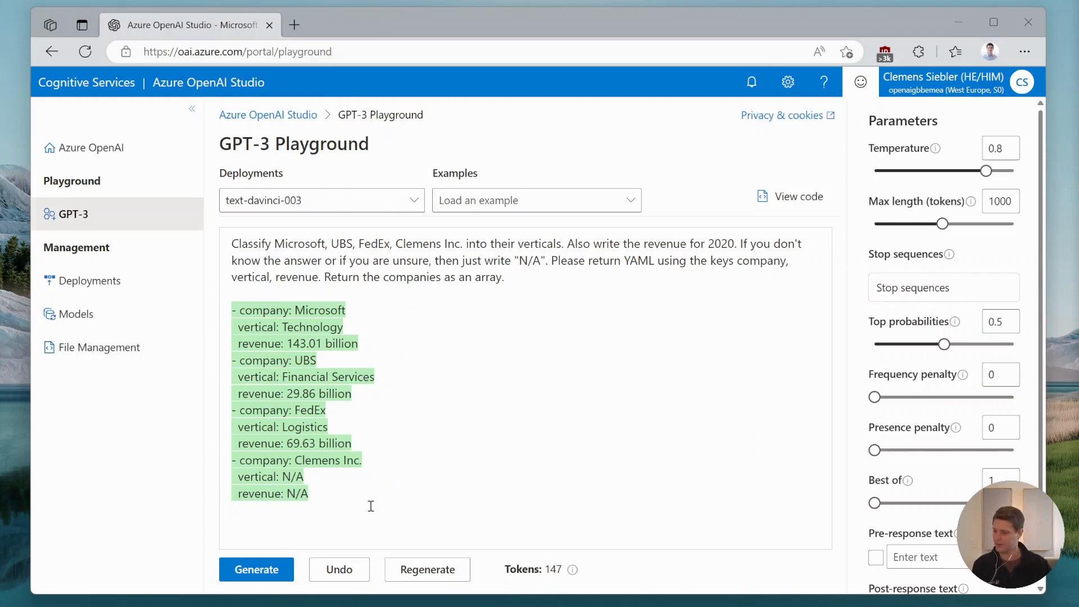
Replace the YAML and array instructions and the completion with "Return as CSV with the header "company, vertical, revenue"." and generate.
drag(370, 506, 553, 265)
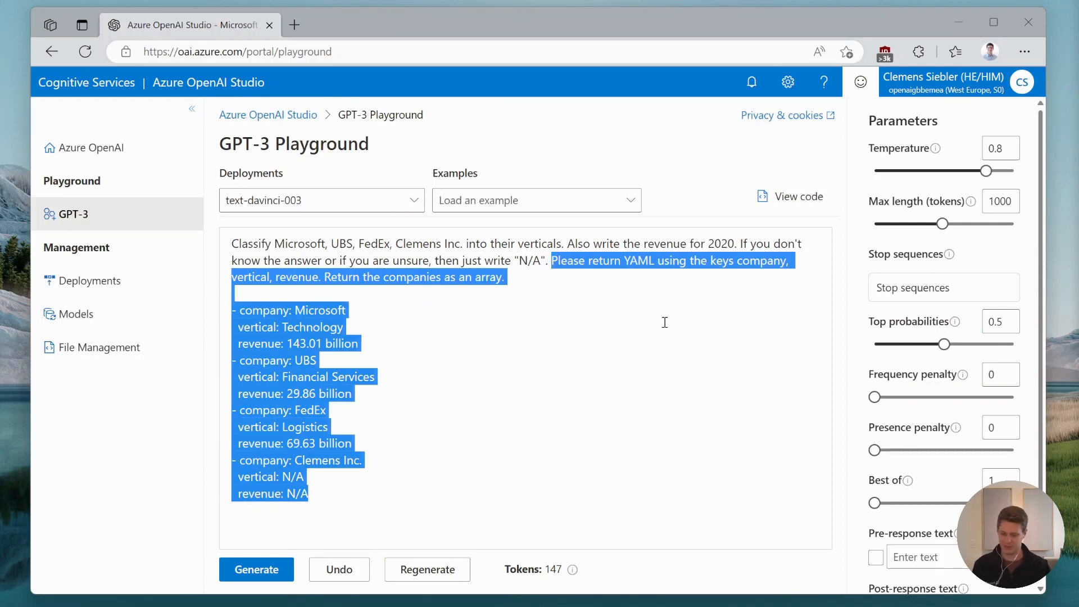
text(Return CSV)
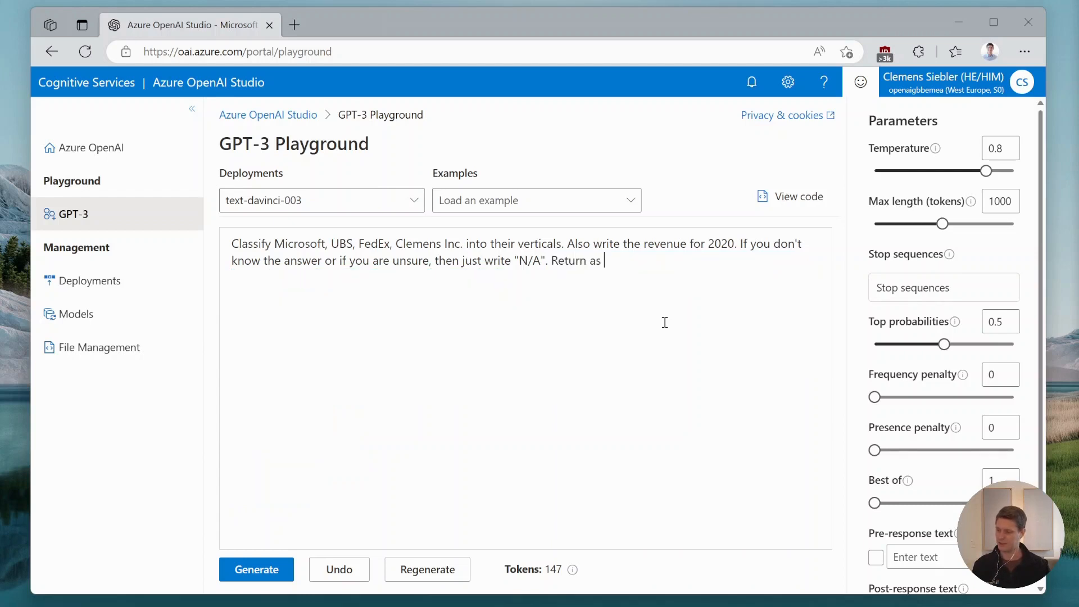
text(CSV with the hea)
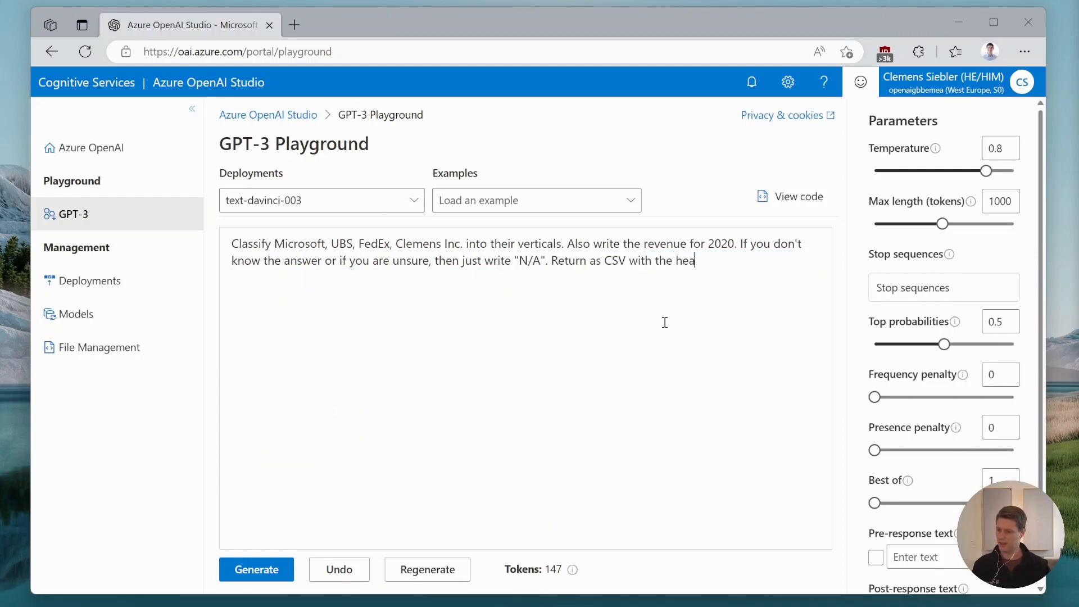
text(der)
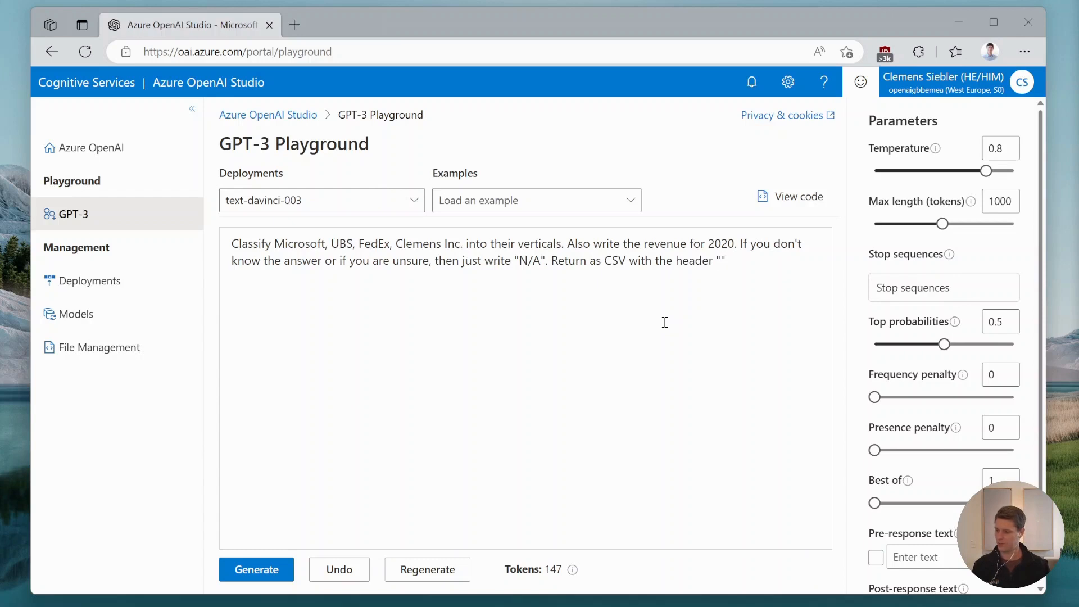
text( "company, vertical)
text(, revenue)
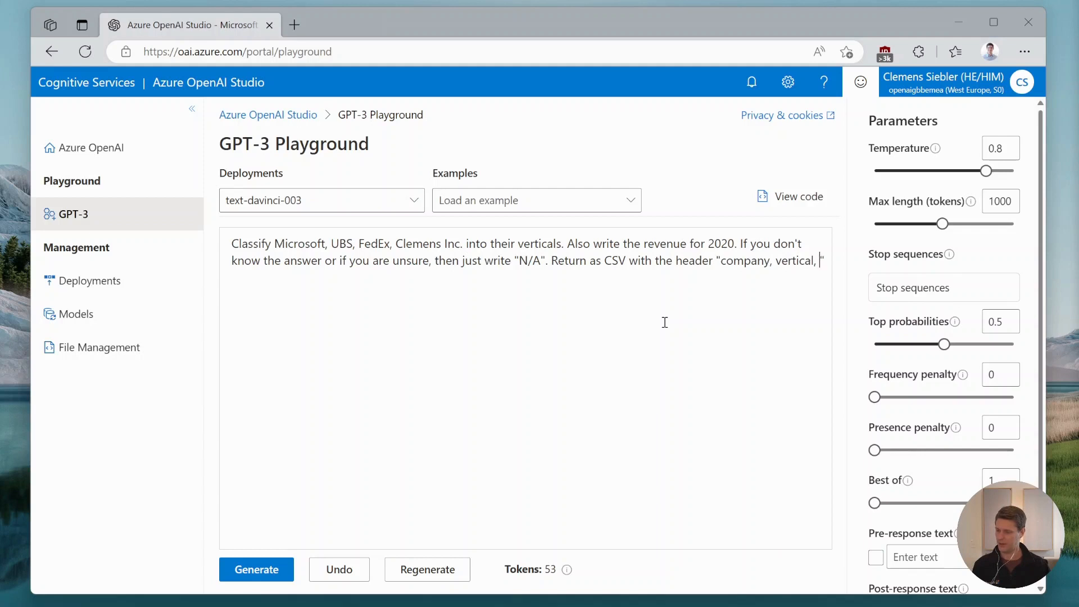
text(".)
key(ctrl+Return)
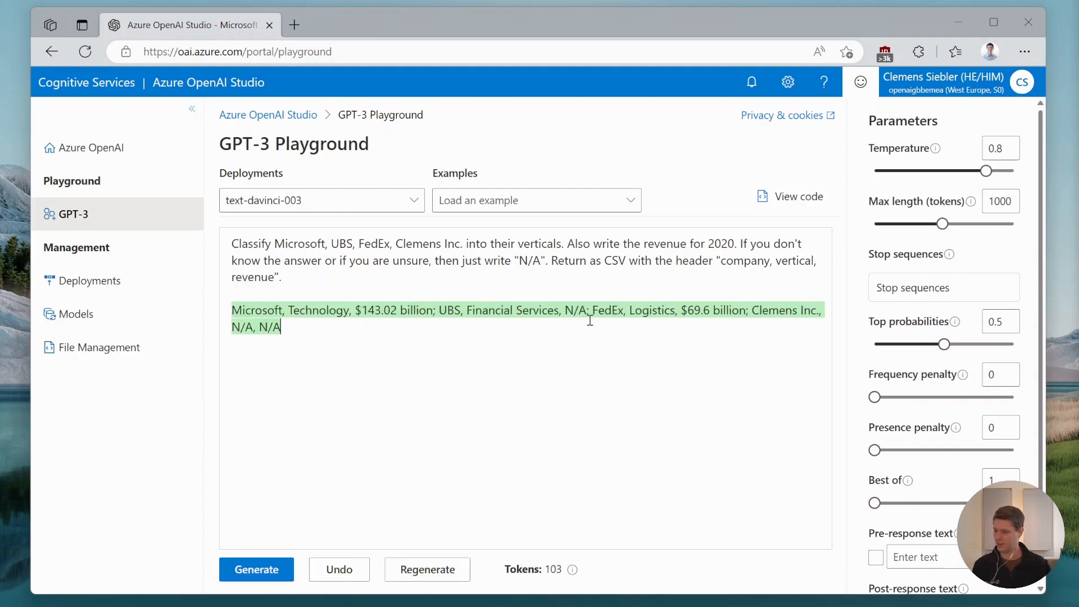
Replace the CSV completion with the added instruction "Write the header and then one new line per company." and generate again.
drag(590, 321, 556, 282)
key(BackSpace)
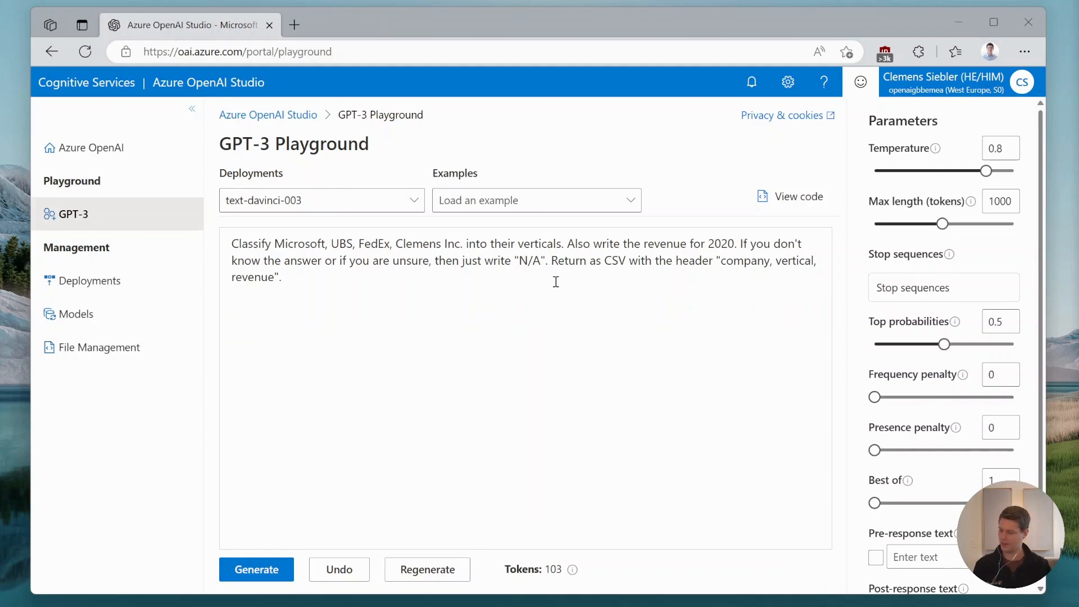
text(Write the header and t)
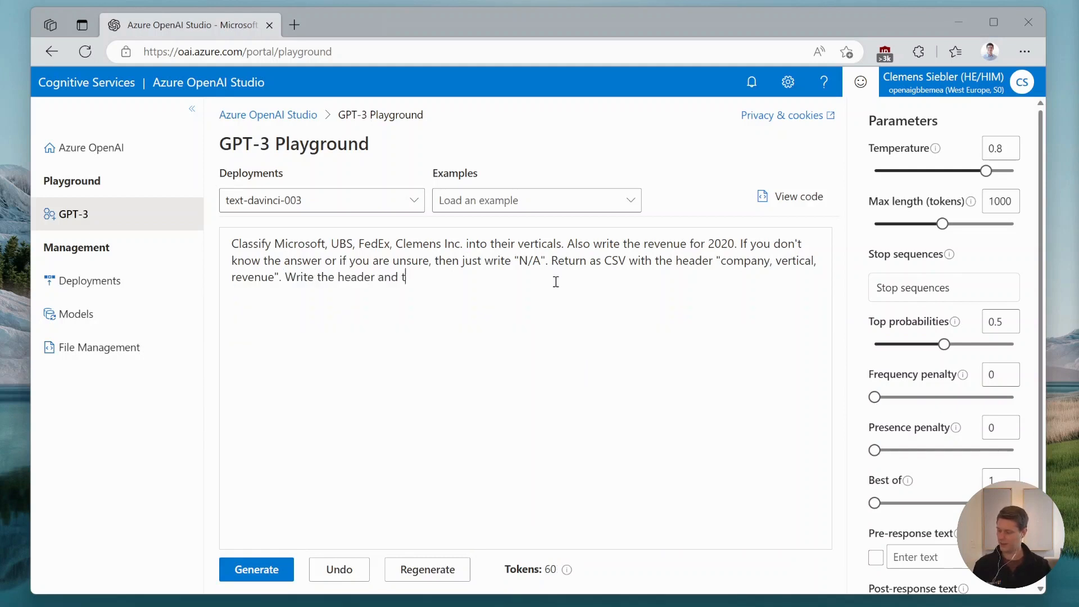
text(hen one new line per company.)
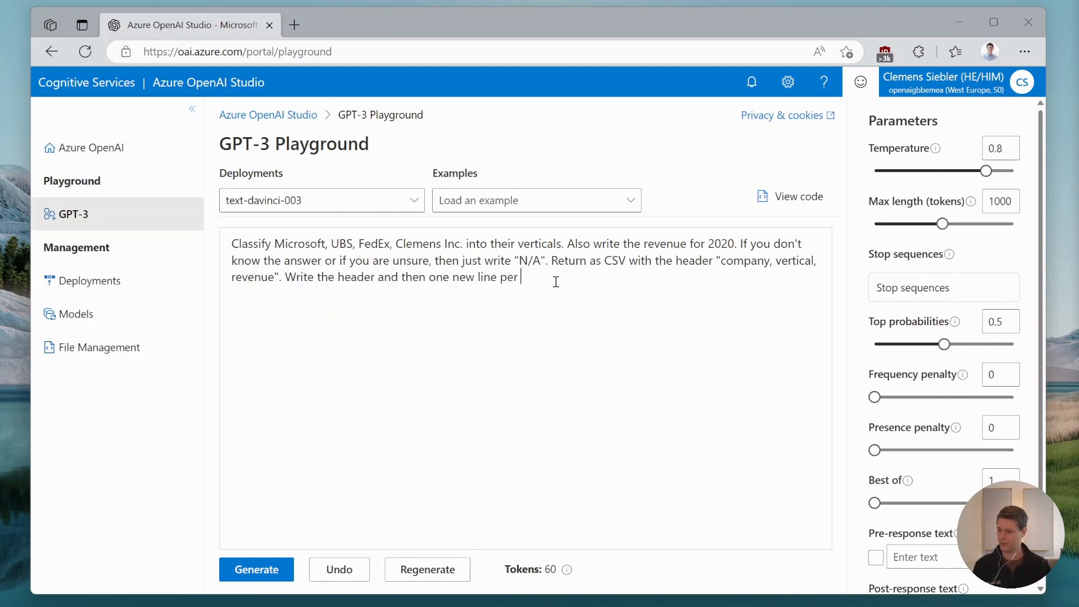
key(ctrl+Return)
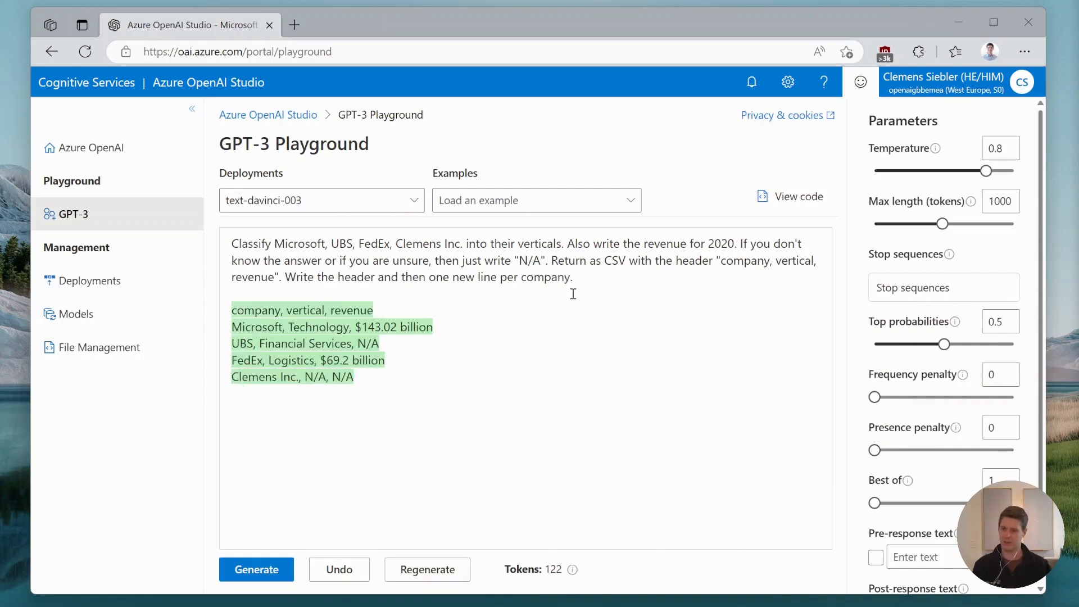
Replace the CSV instructions and completion with "Write it as Markdown and use a table." and generate.
drag(527, 358, 605, 279)
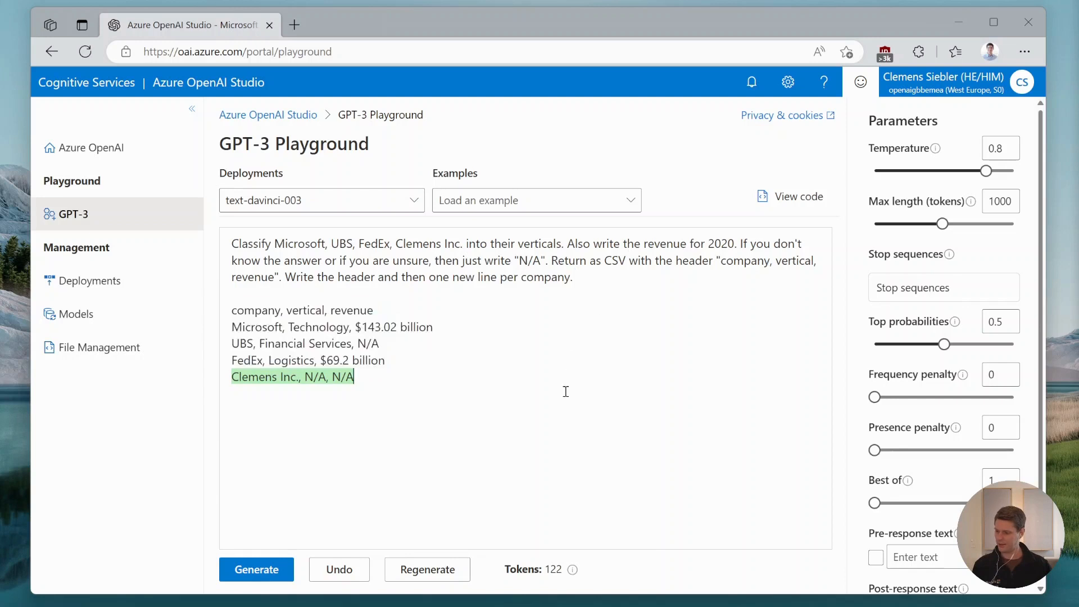
drag(566, 390, 554, 262)
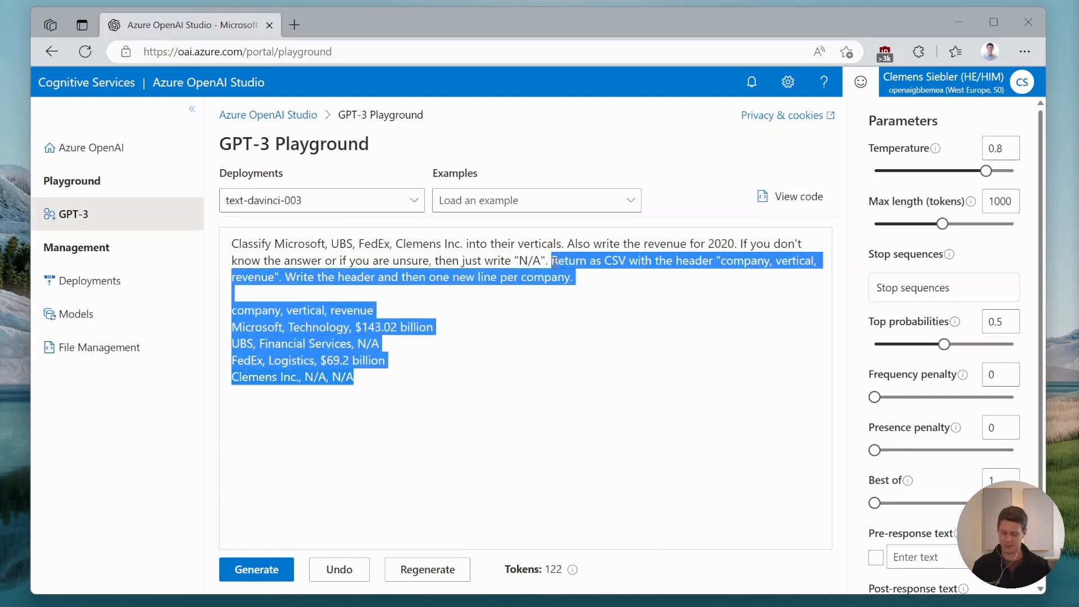
key(BackSpace)
text(Write it as M)
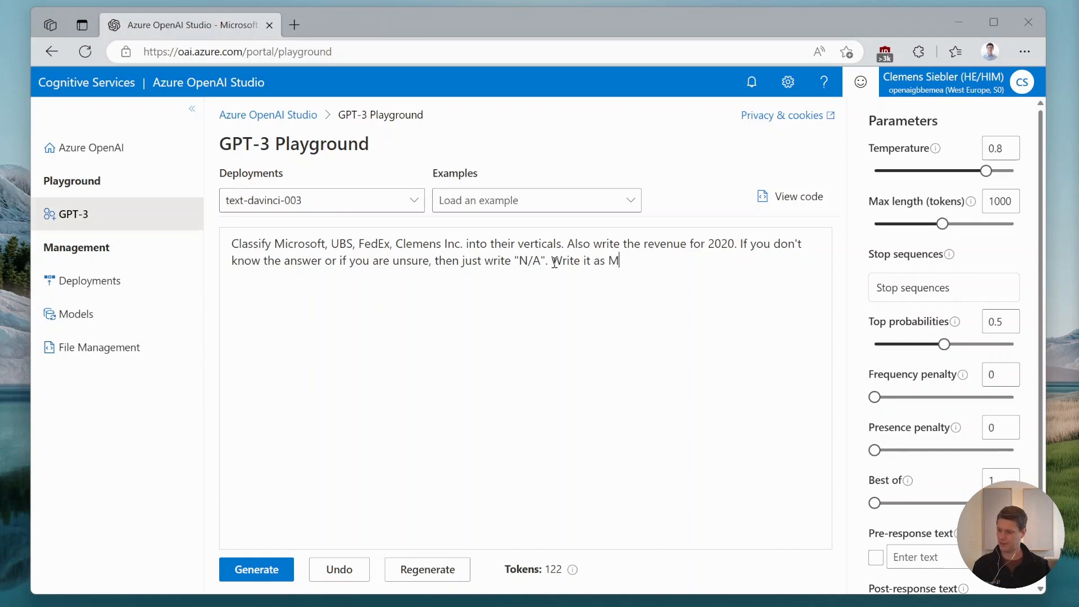
text(arkdown and use a)
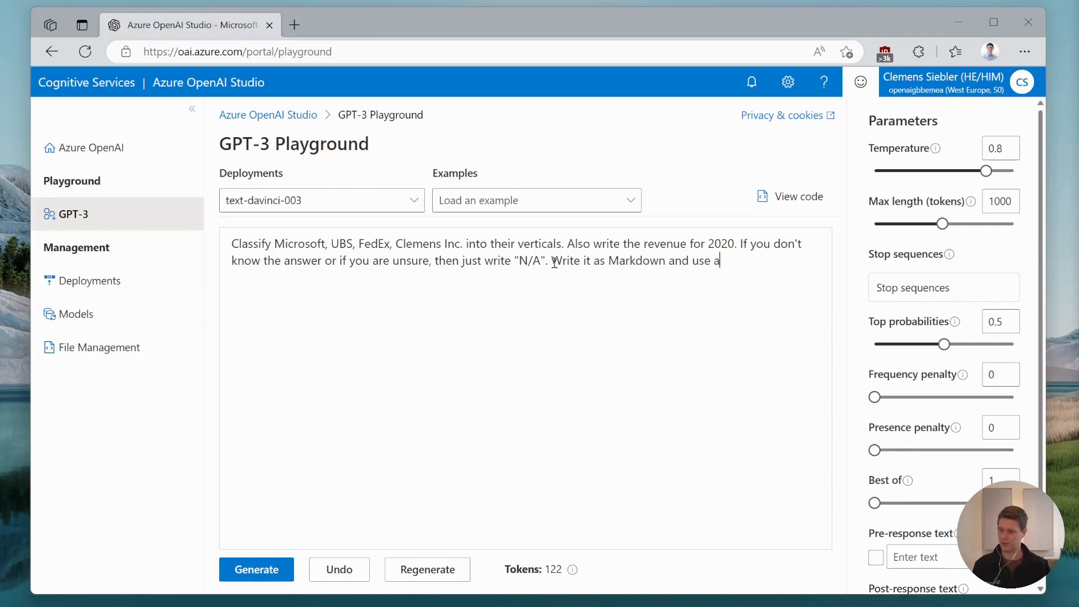
text( table.)
key(ctrl+Return)
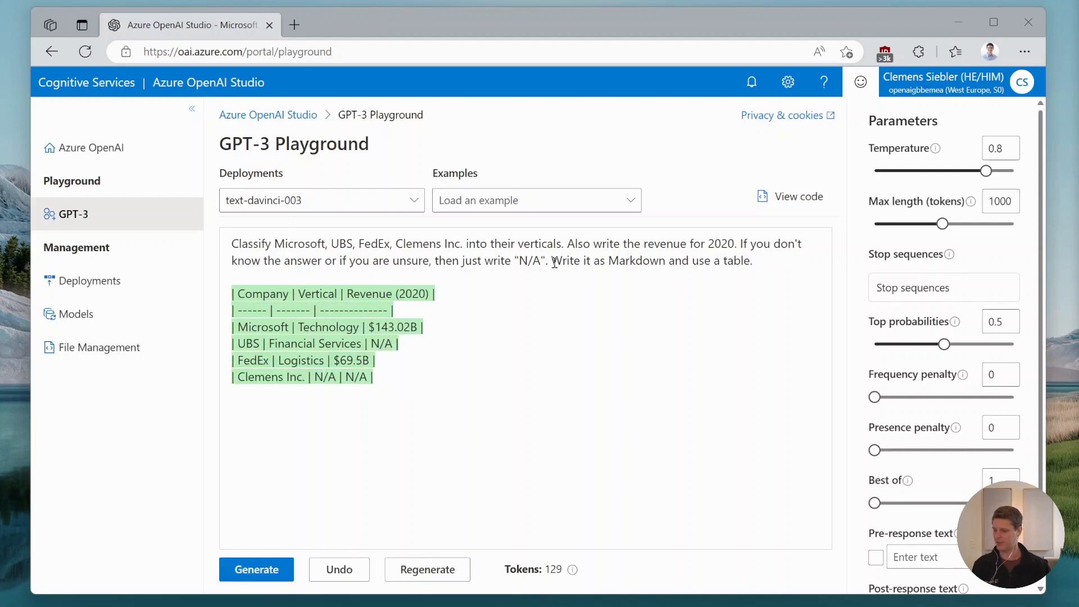
Remove the completion, change the Markdown instruction to ask for "a list with sublists." instead of a table, and generate.
drag(575, 365, 673, 269)
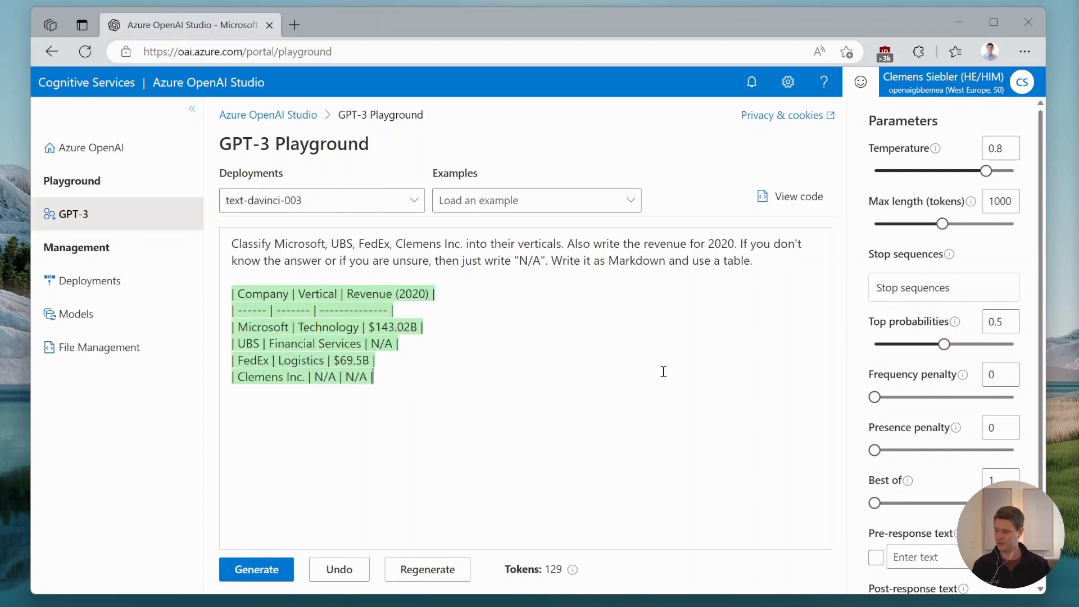
drag(663, 371, 710, 260)
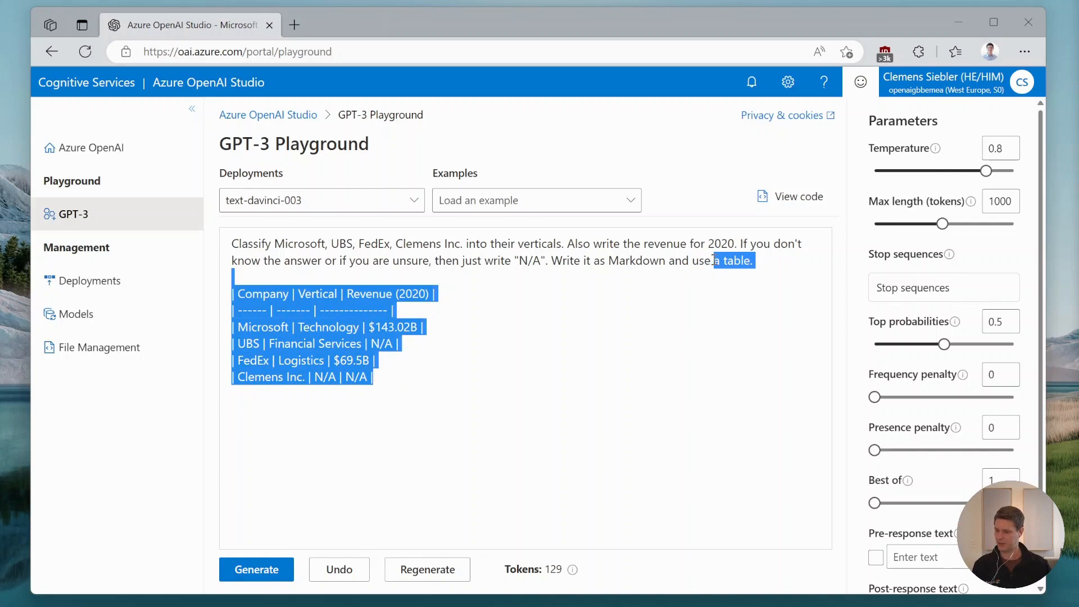
text(a list with s)
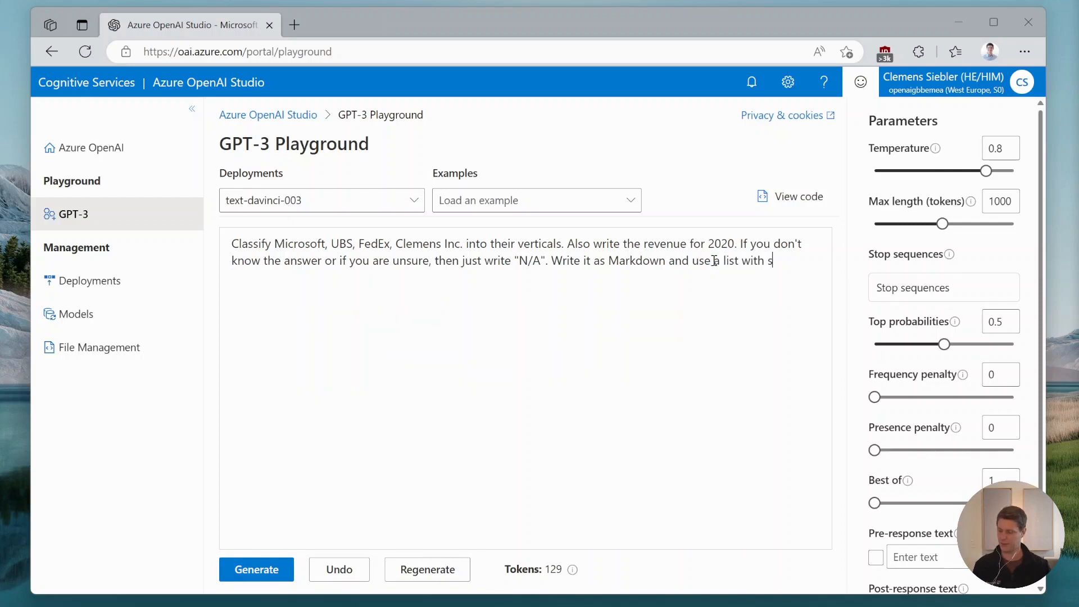
text(ublists.)
key(ctrl+Return)
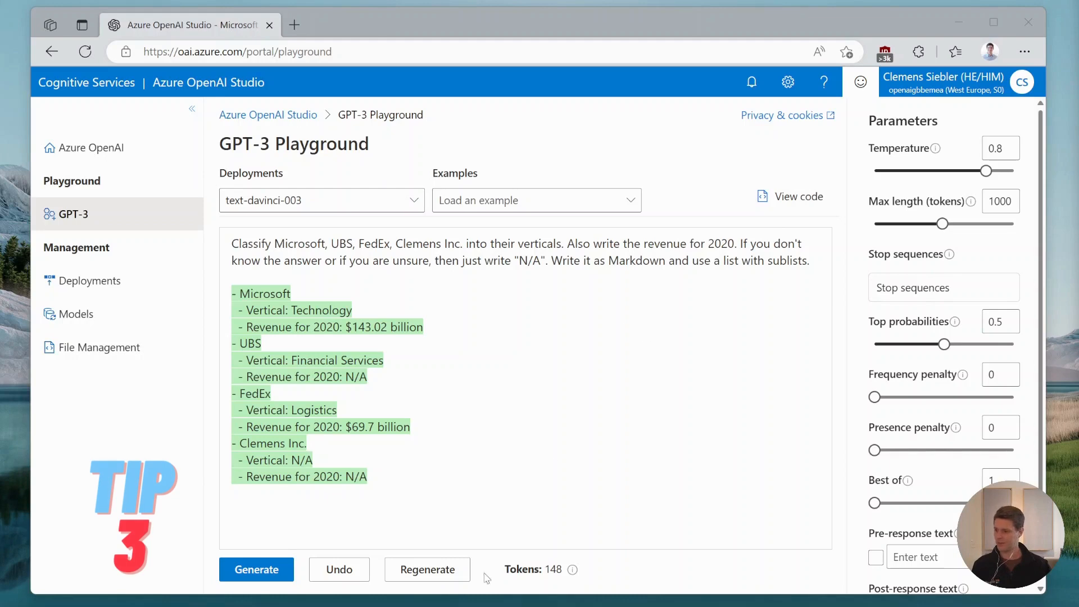
Replace the entire prompt with the copied Contoso Restaurant non-disclosure text, leaving blank lines above it and heading it "NDA:".
key(ctrl+a)
key(Delete)
key(ctrl+v)
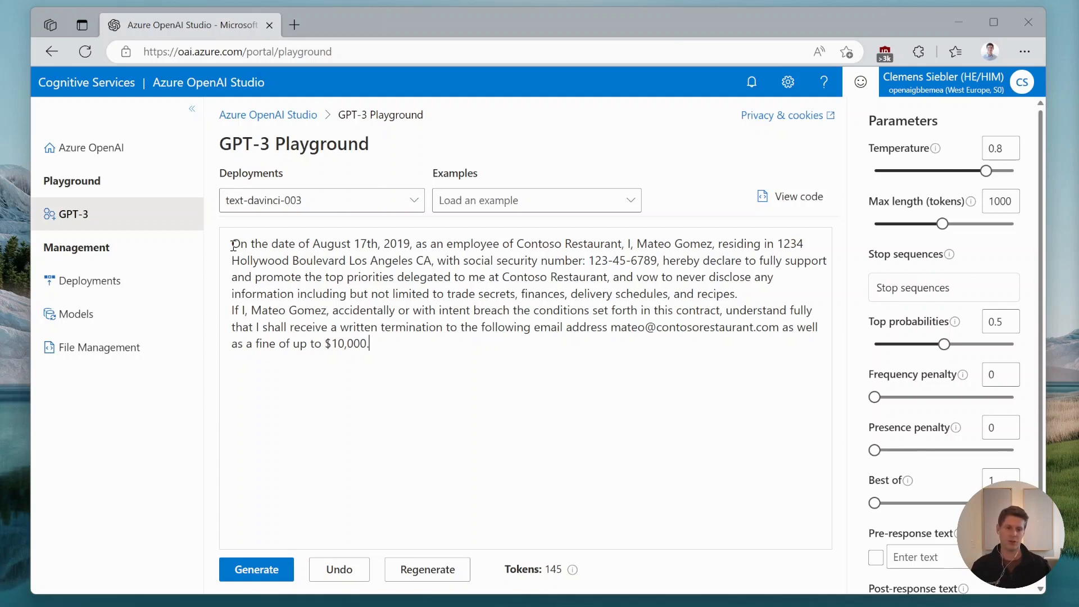
key(Return)
key(Return)
key(Return)
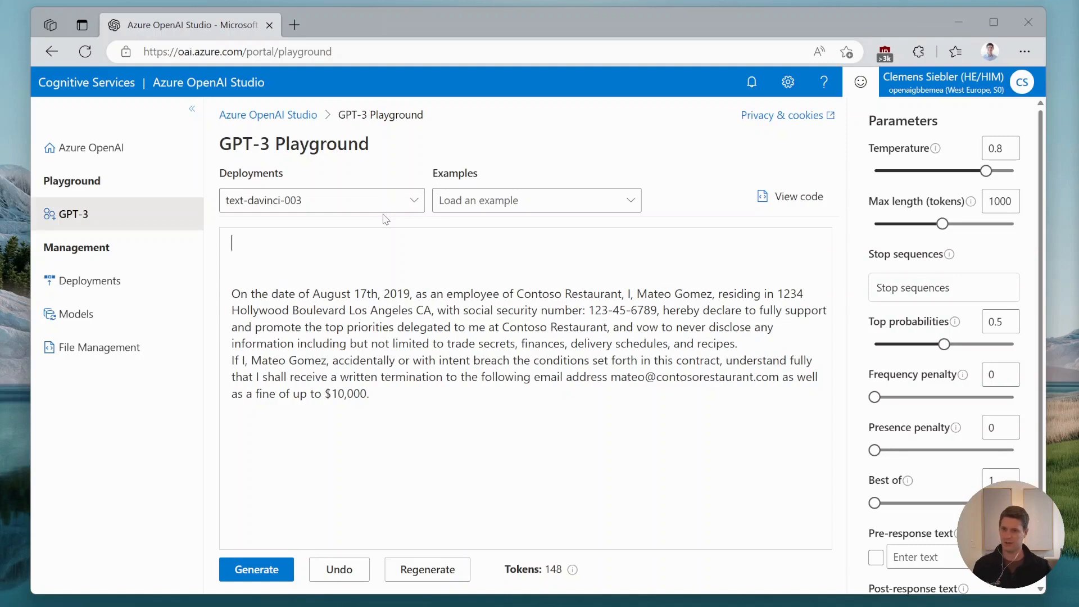
key(Down)
text(NDA:)
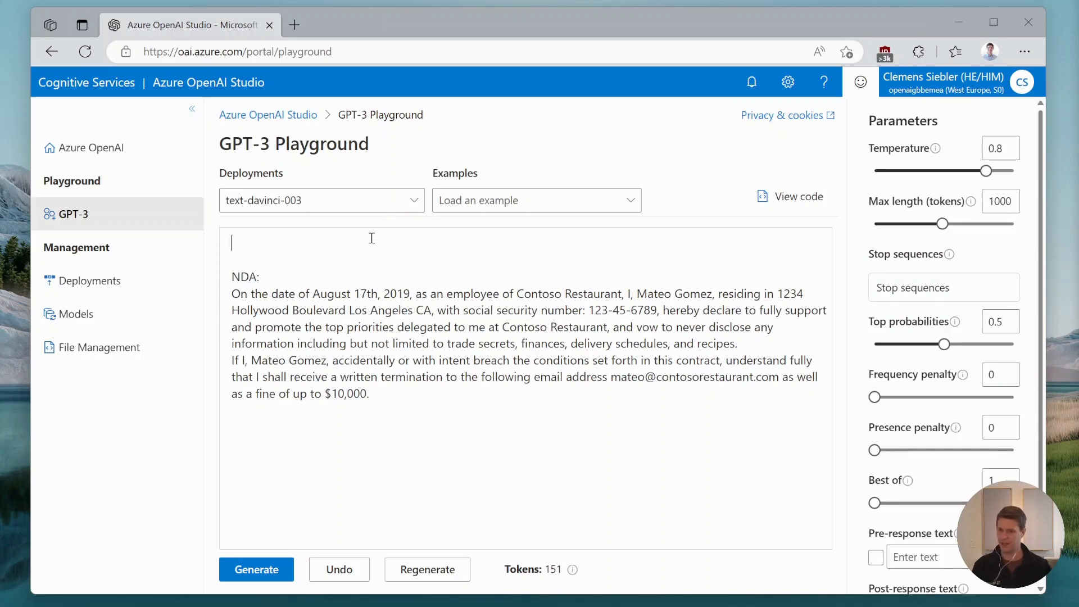
Write the instruction "From the NDA, please extract the following information:" above the NDA heading, followed by a blank line.
text(From th)
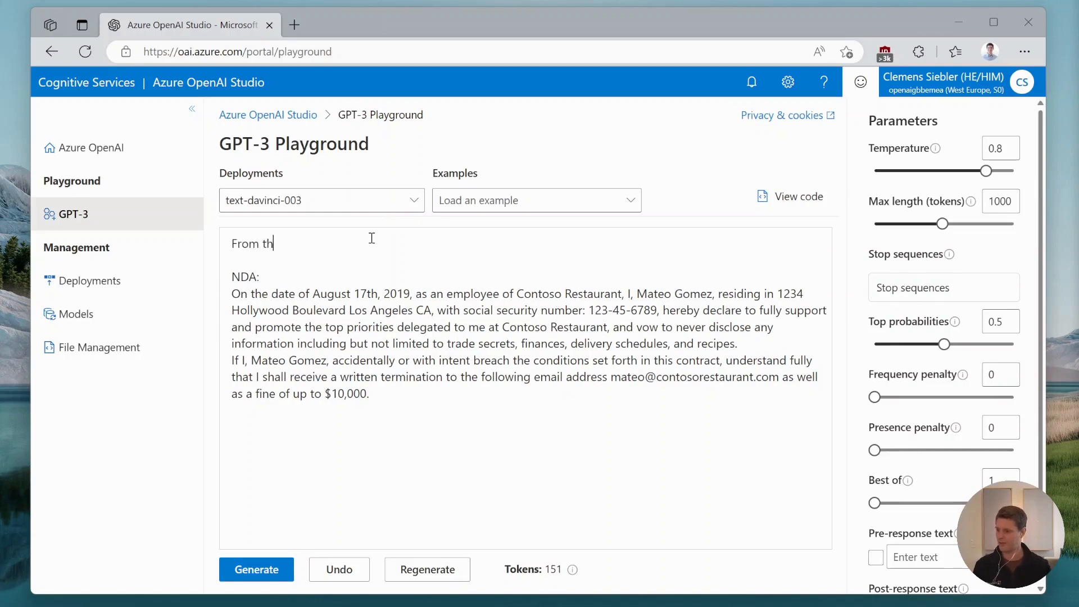
text(e NDA, please )
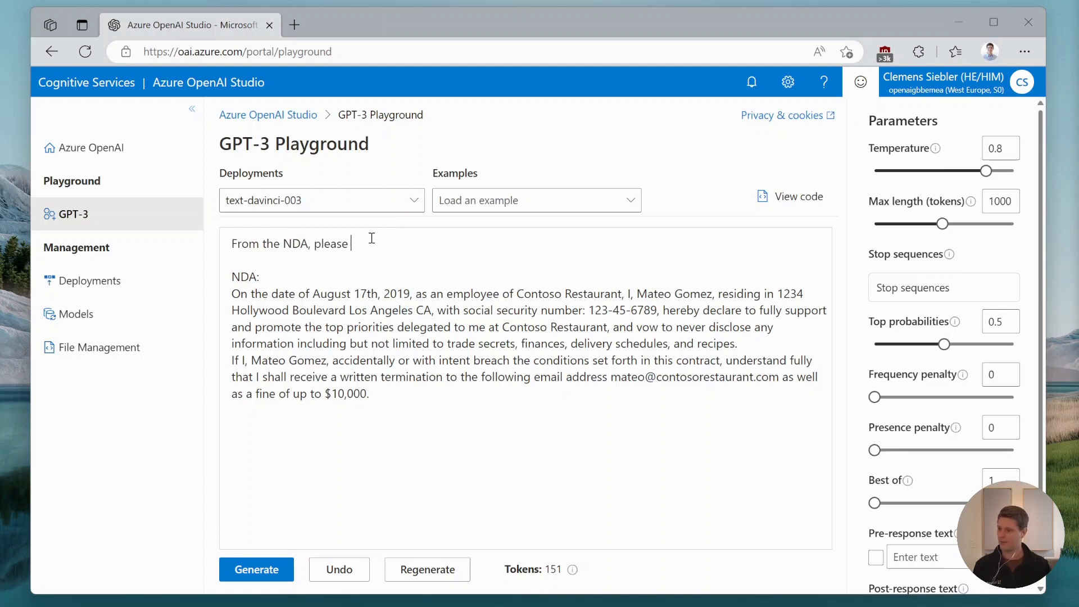
text(extract the following info)
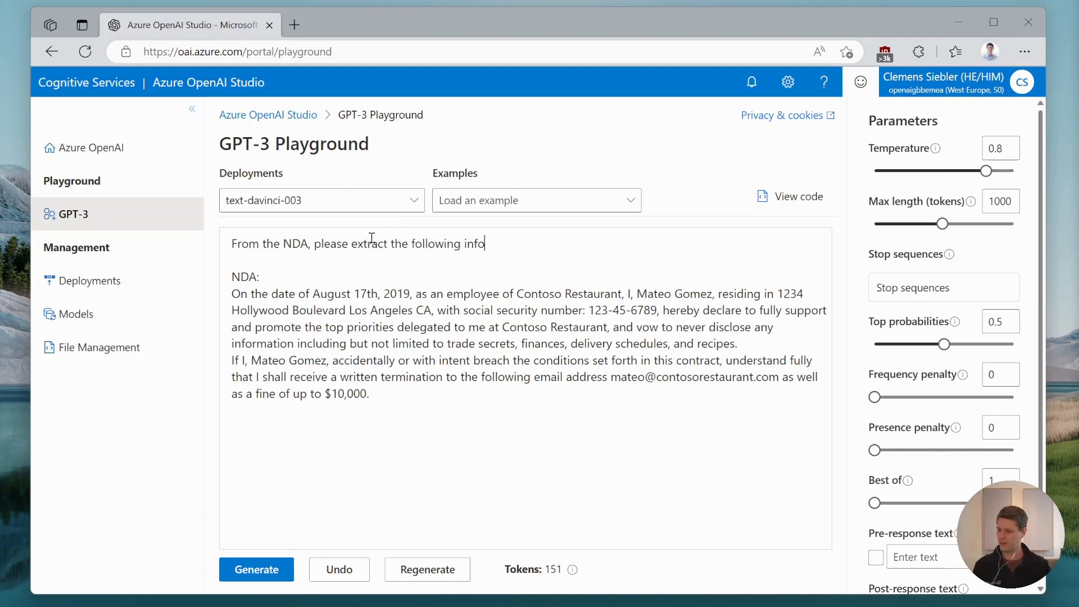
text(rmation:)
key(Return)
key(Return)
Add the bullet lines "- When was the contract signed" and "- Who signed it" under the extraction instruction.
text(- W)
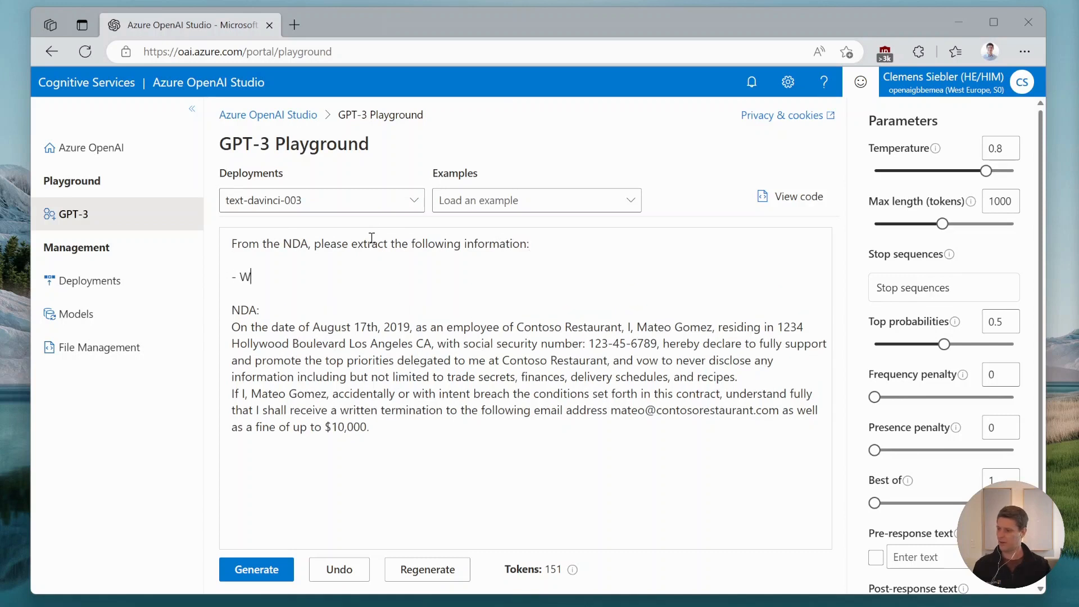
text(hen was the co)
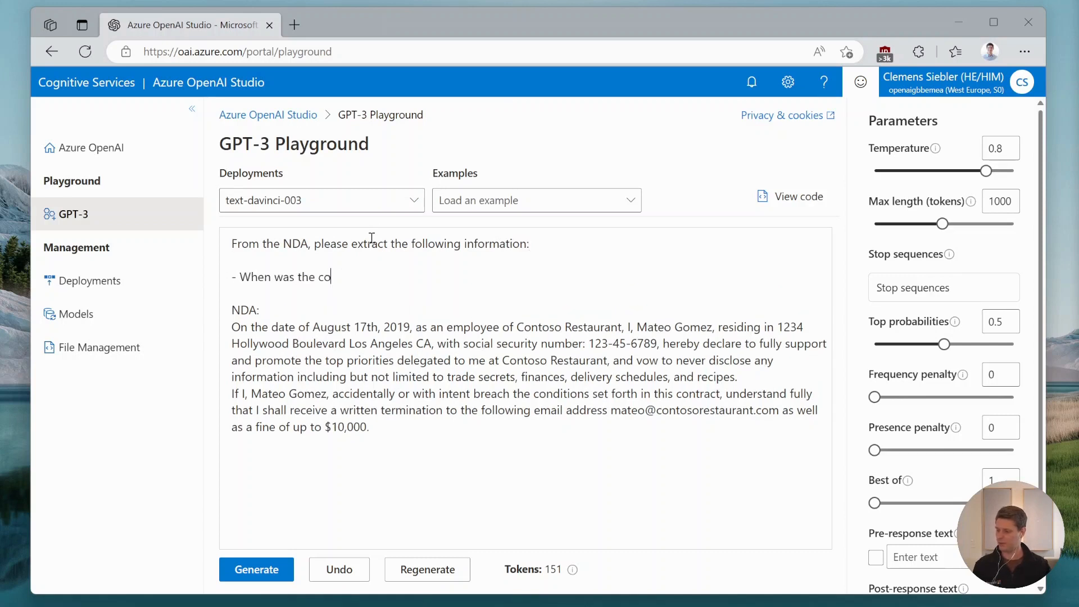
text(ntract signed)
key(Return)
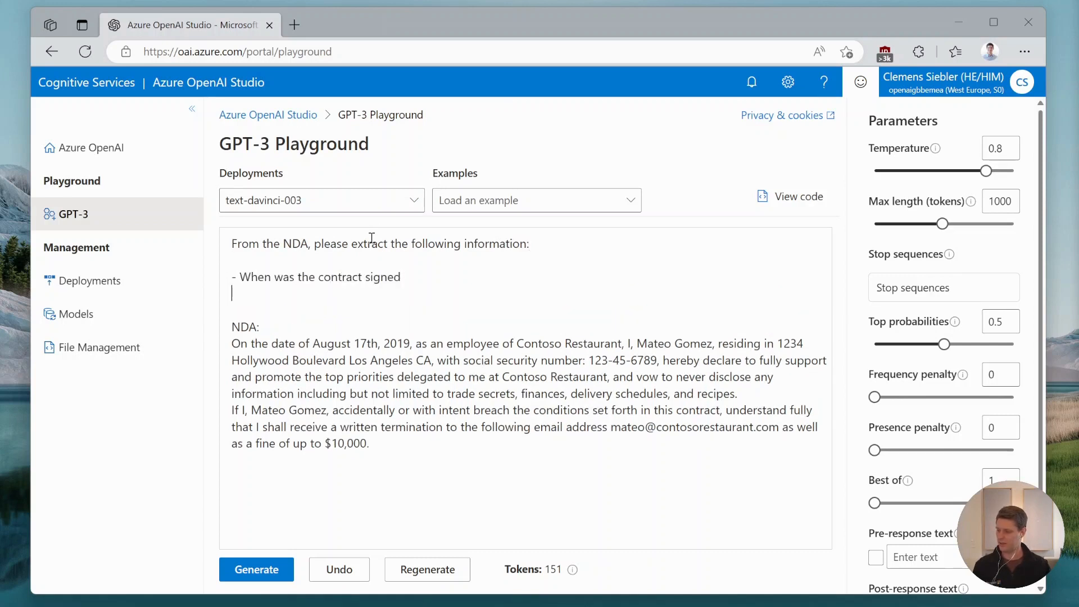
text(- Who signed it)
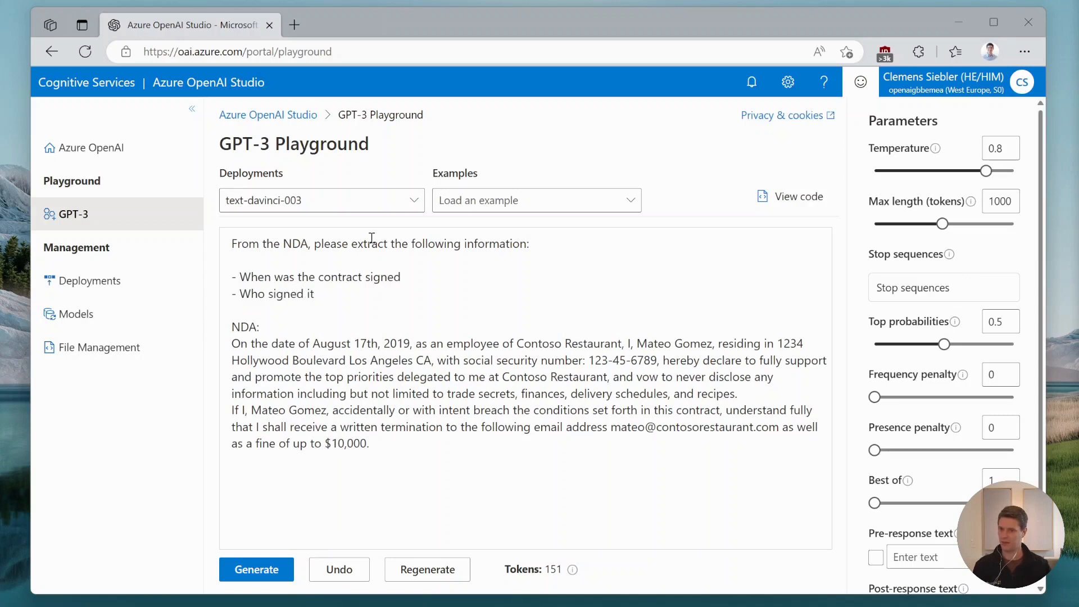
Add the bullet lines "- Address of the person who signed it" and "- Fine for breaching the contract" to the extraction list.
key(Return)
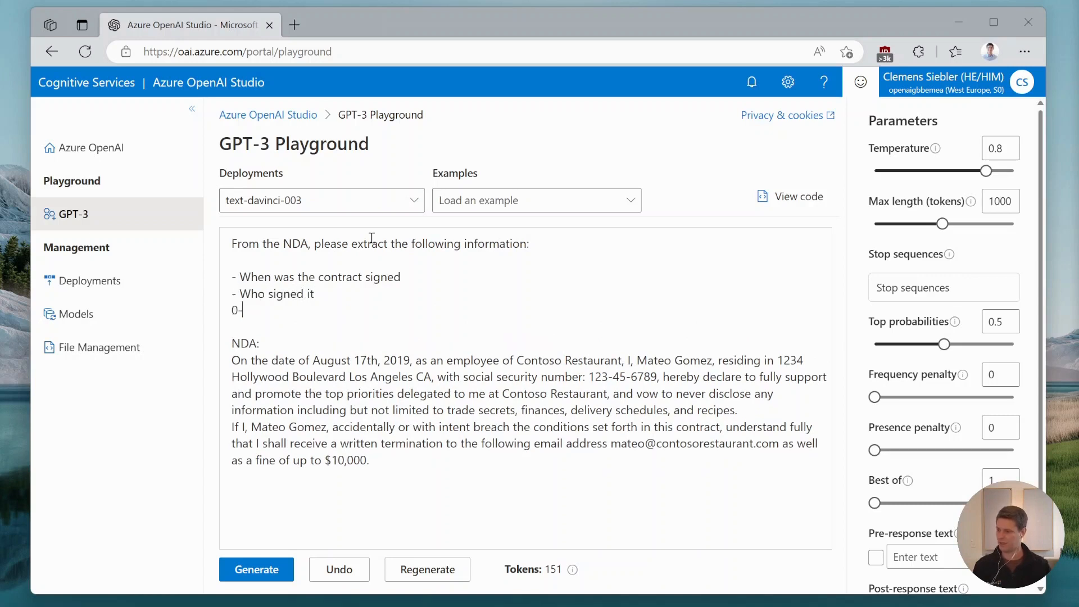
text(- Address of the person who signed it)
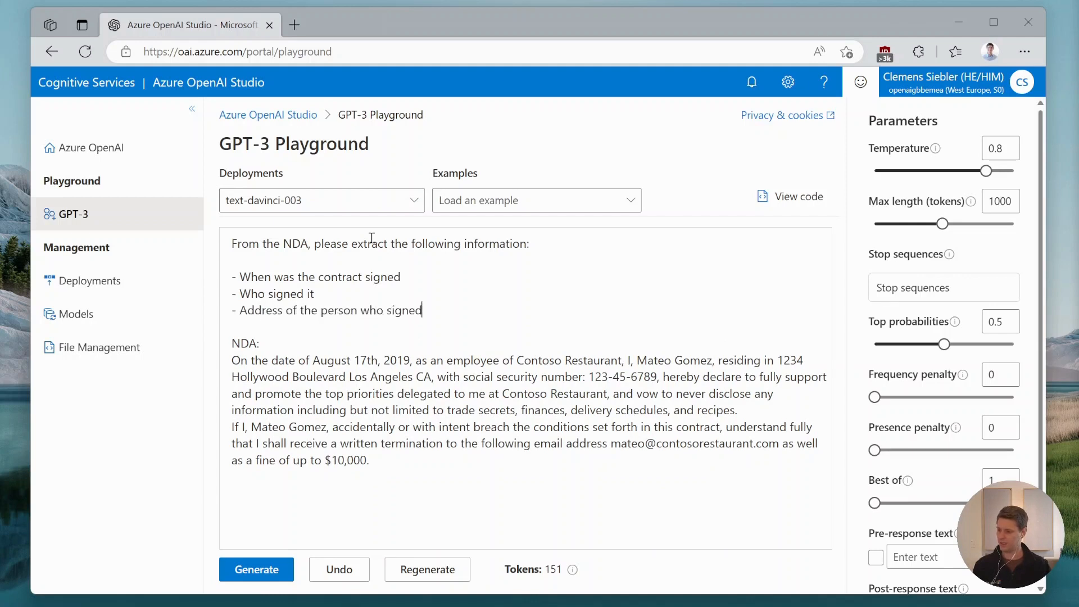
key(Return)
text(- )
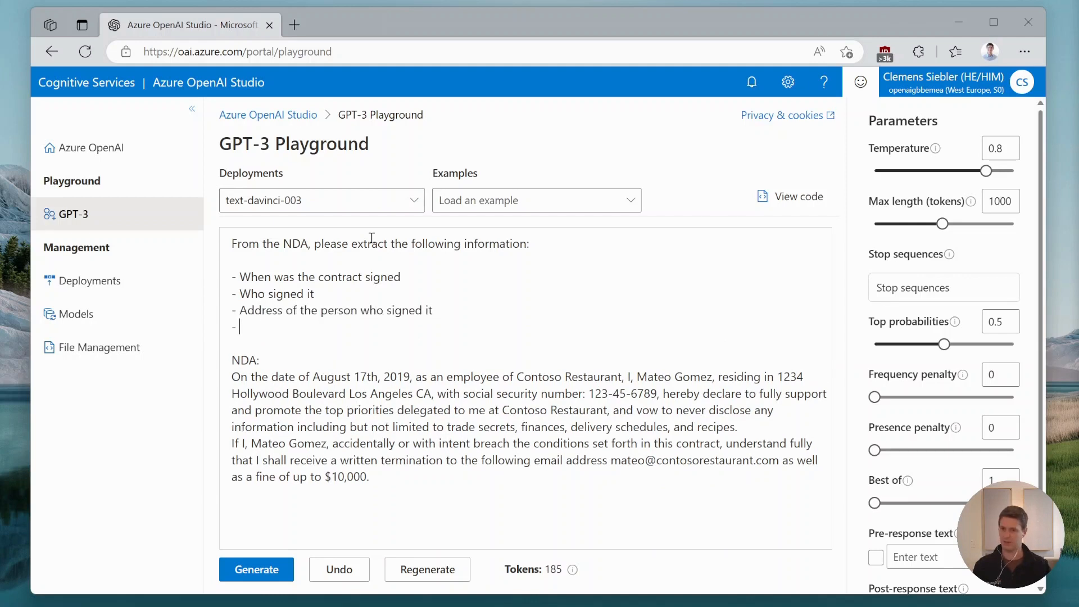
text(Fine for breachin)
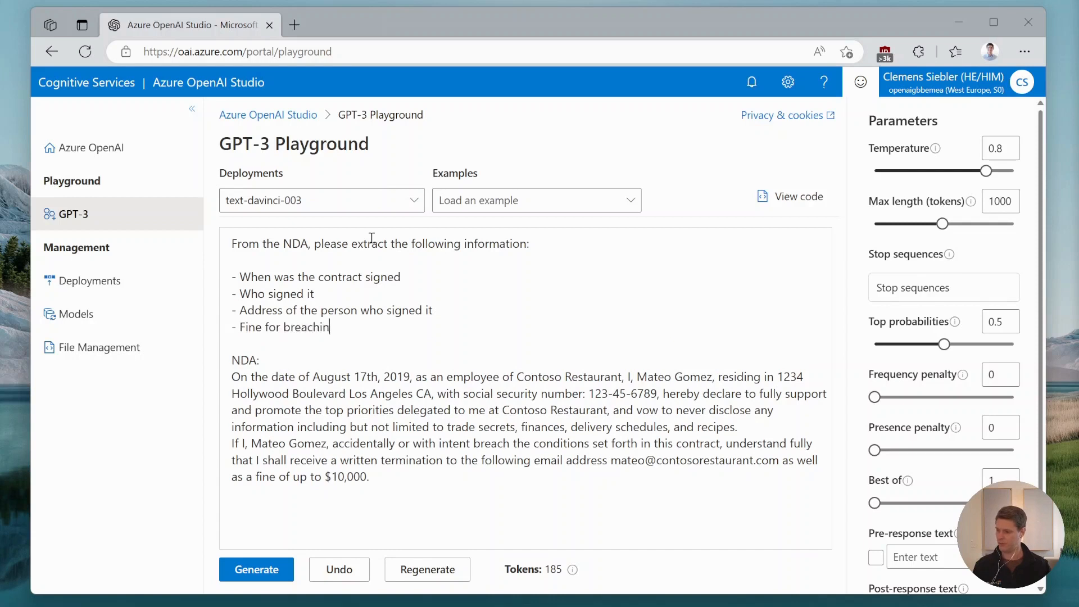
text(g the contrac)
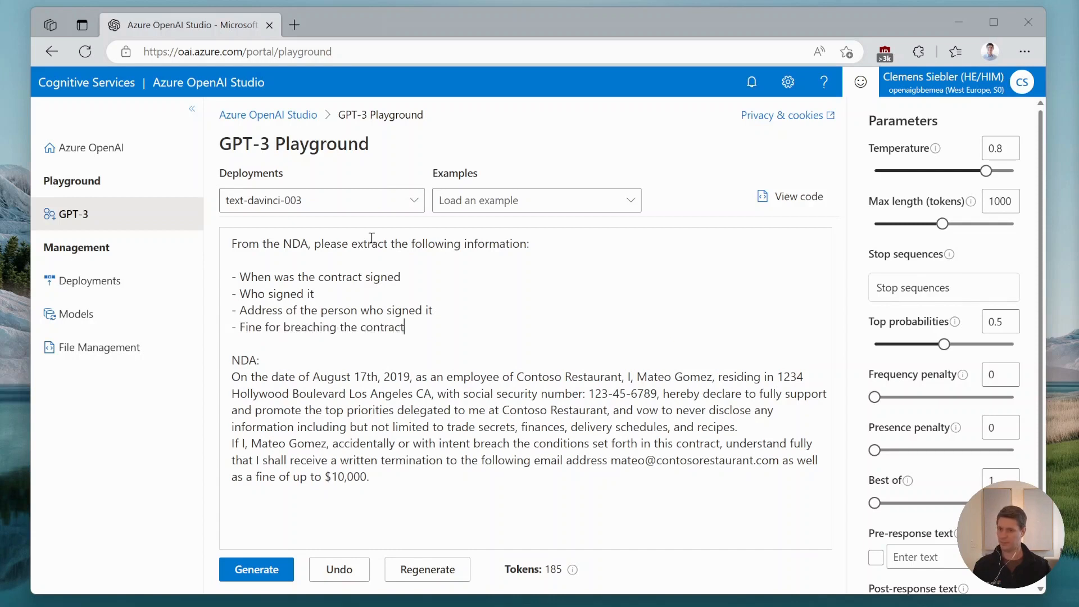
text(t)
Write "Answer in JSON using the keys when_signed, signer, address, fine." below the bullet list, separated by a blank line.
key(Return)
key(Return)
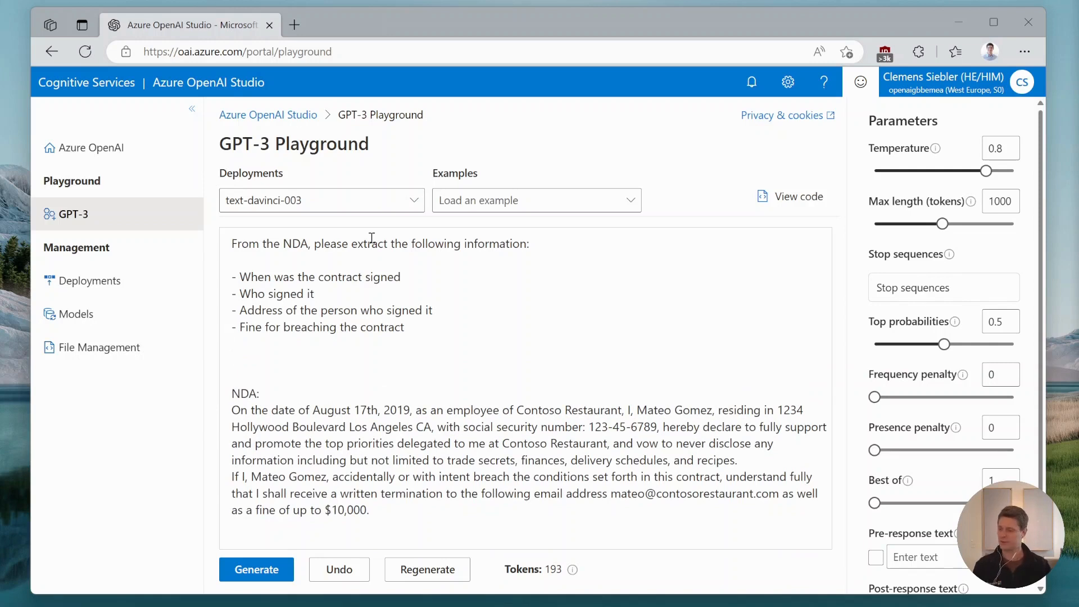
text(Answer in )
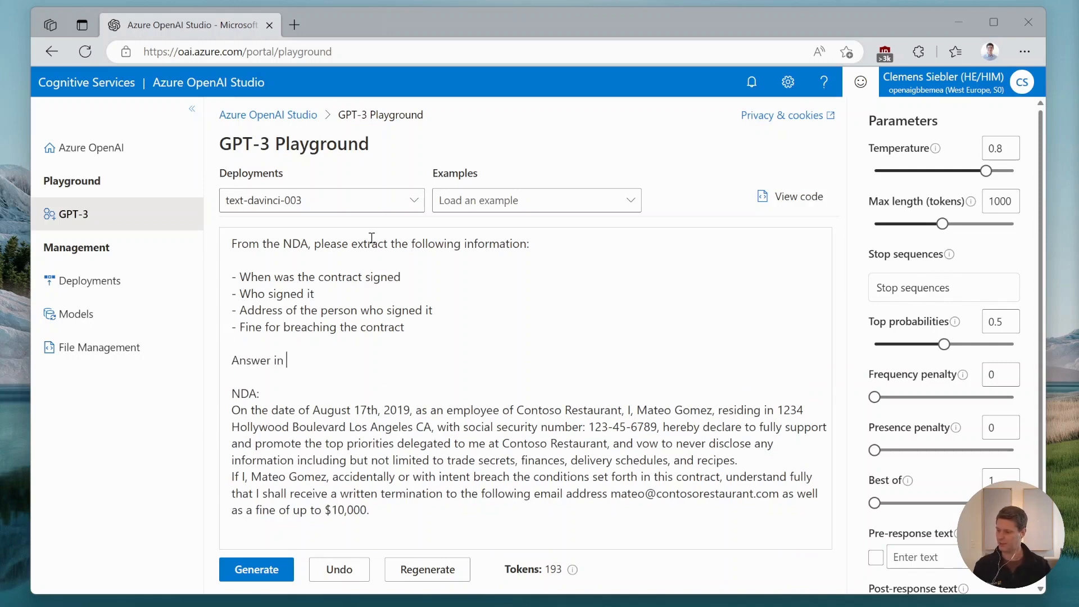
text(JSON using the key)
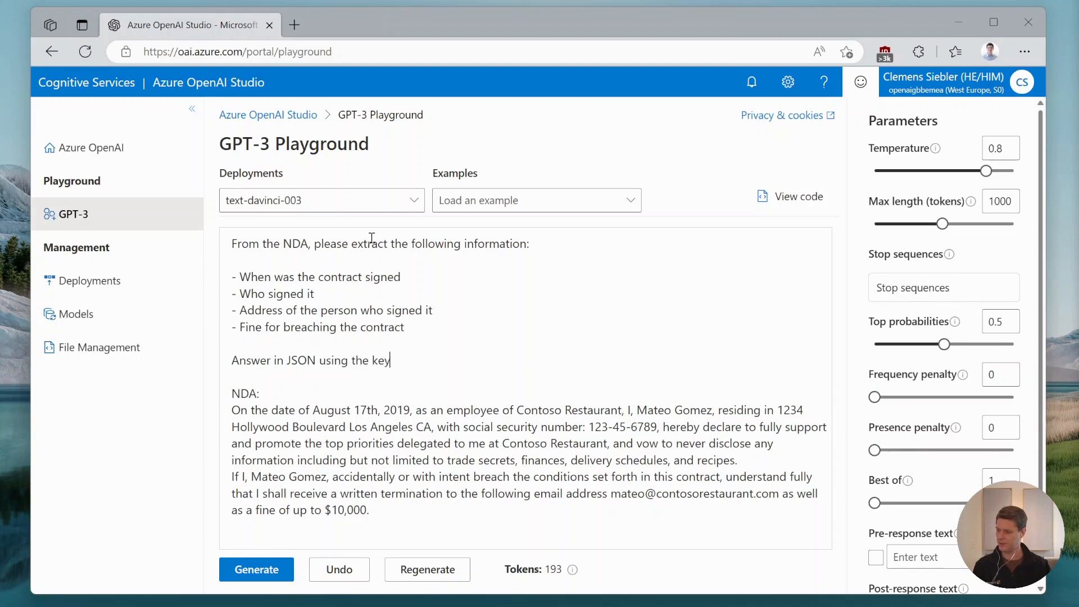
text(s when_signed, sig)
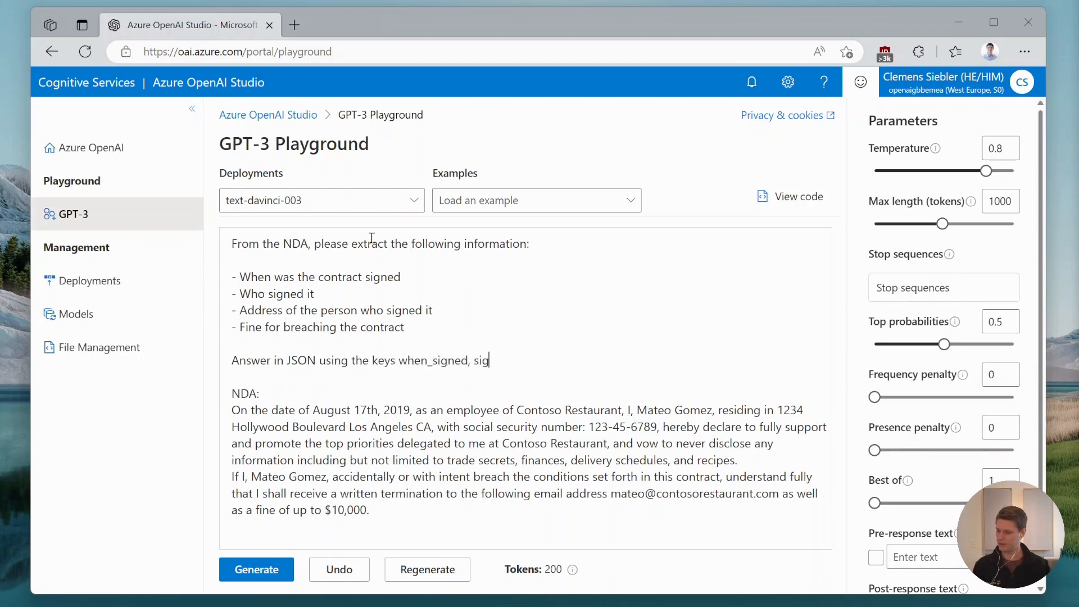
text(ner, address, fine.)
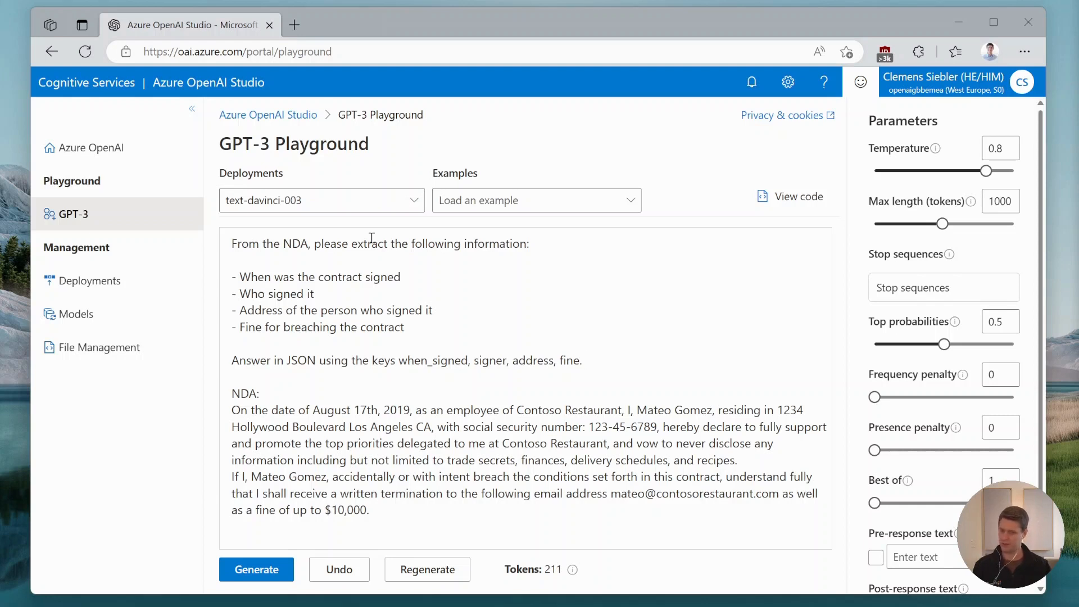
Append "Format the when_signed as MM/DD/YYYY." to the JSON instruction and generate the completion.
text(Format th)
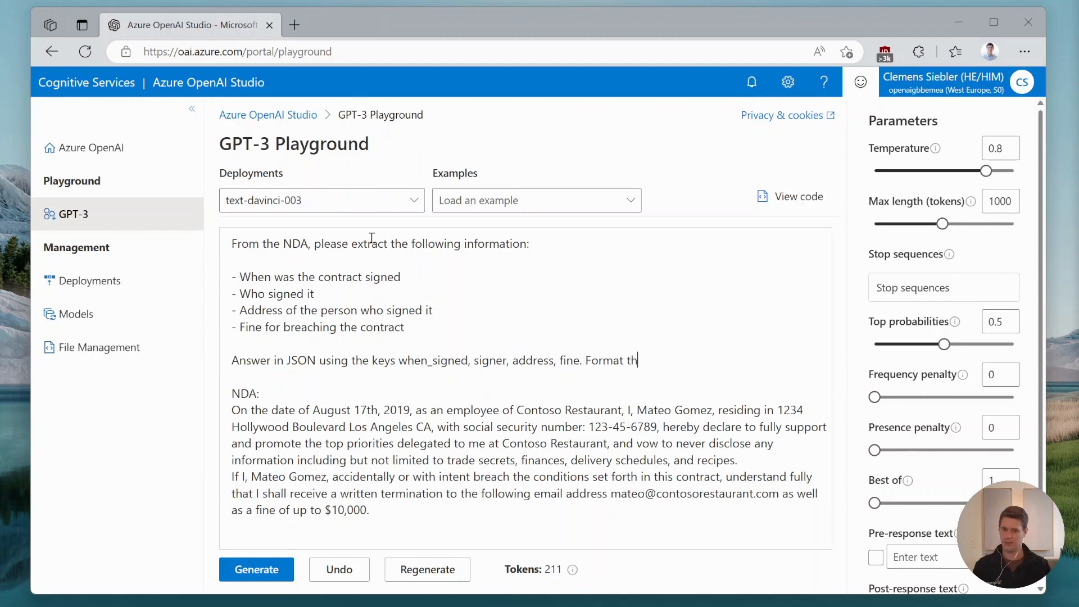
text(e signing_)
key(ctrl+BackSpace)
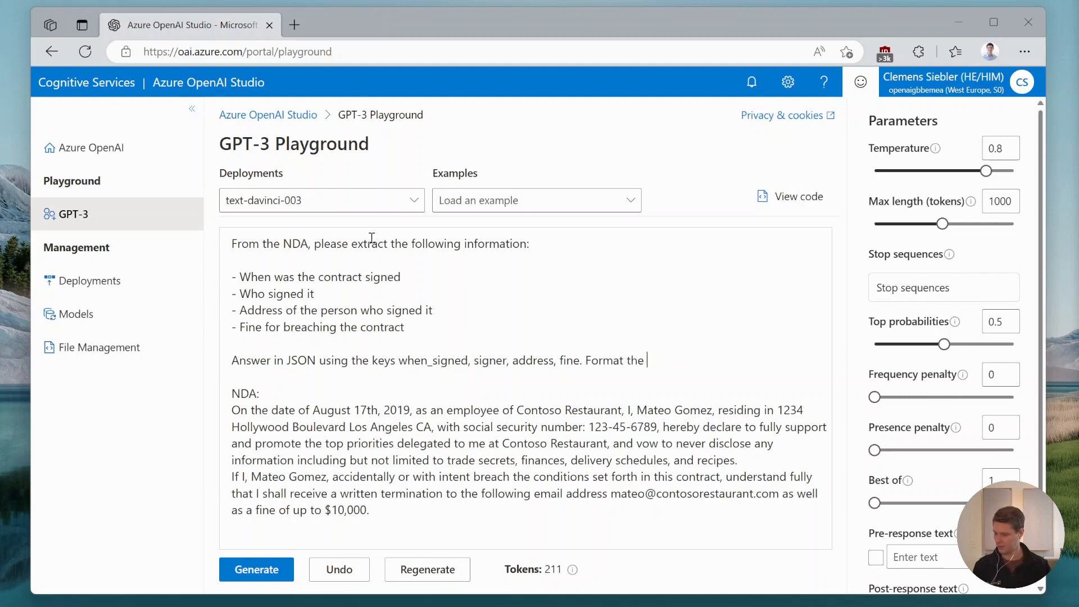
text(when_signed as )
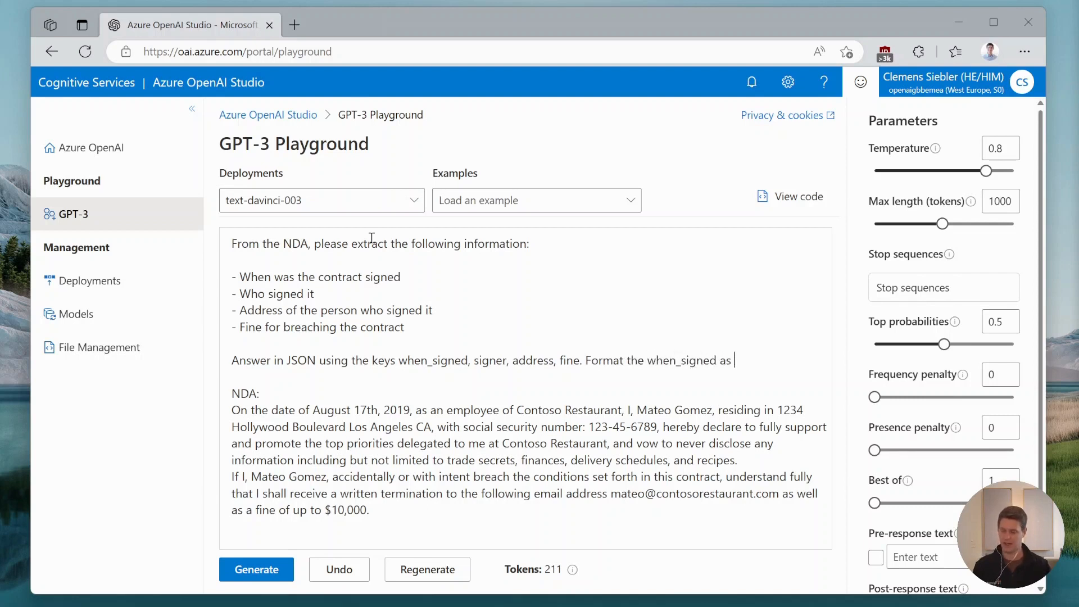
text(MM/DD?)
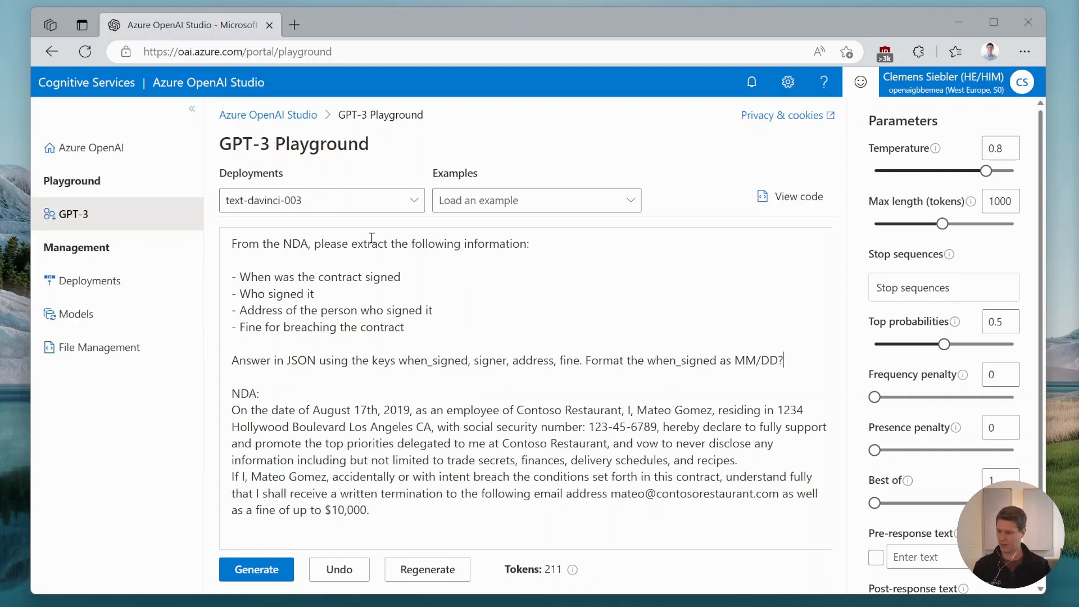
key(BackSpace)
text(/YYYY.)
key(ctrl+Return)
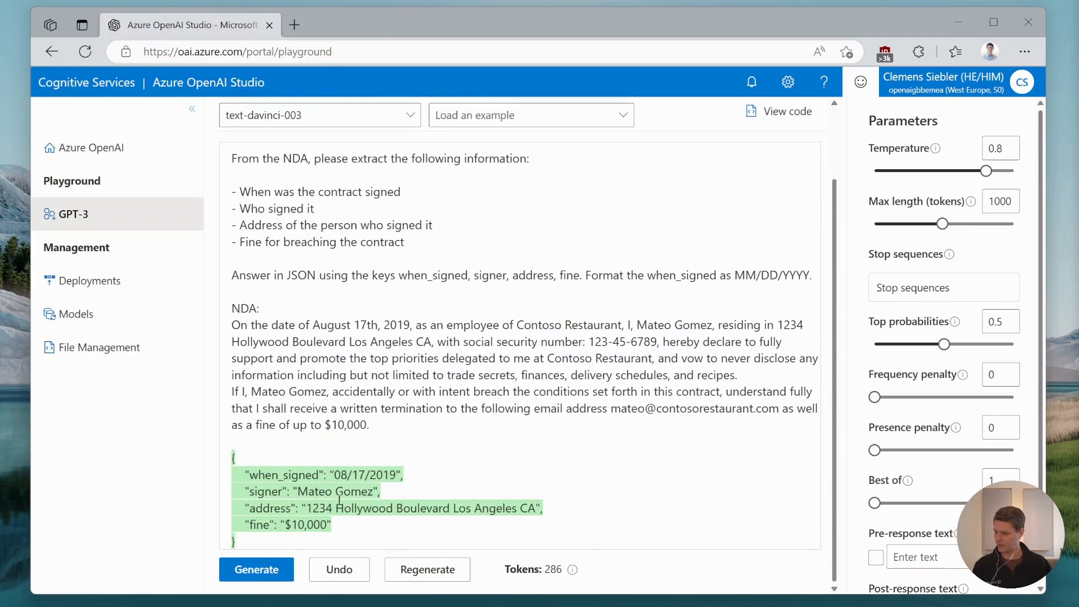
Replace the generated JSON completion with the cue "JSON:" after the NDA text and generate again.
drag(277, 541, 220, 456)
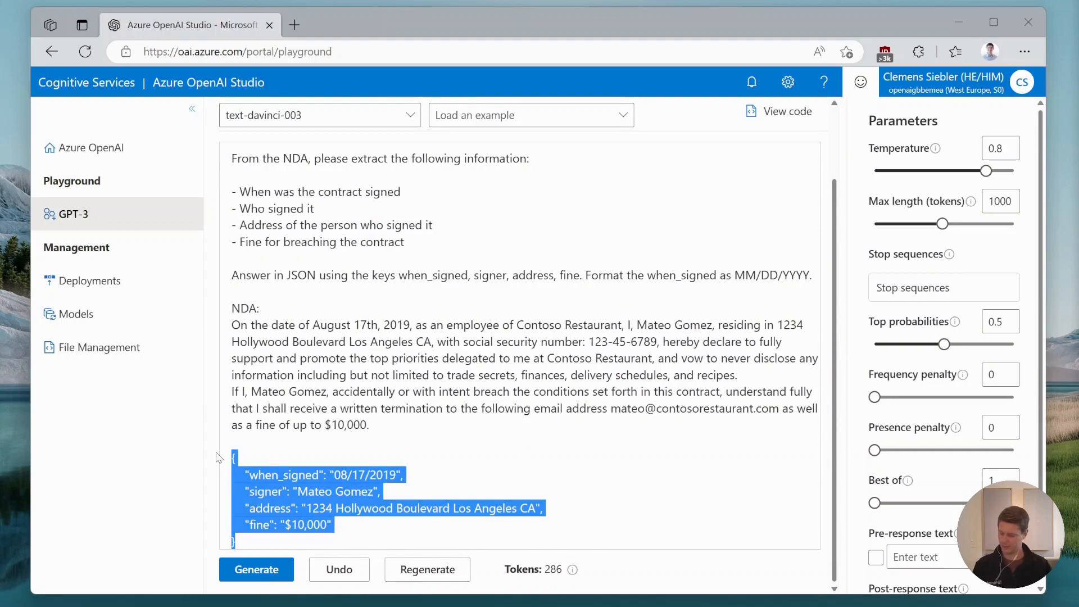
text(JSON:)
key(ctrl+Return)
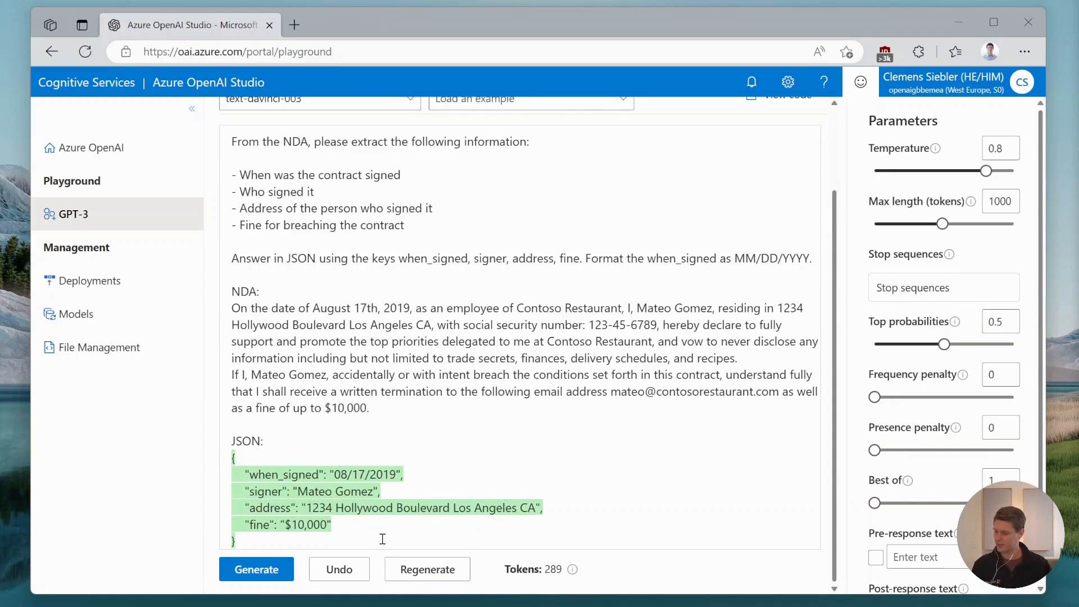
Remove the JSON cue with its completion and replace everything above the contract text with the heading "Content:".
drag(365, 543, 216, 437)
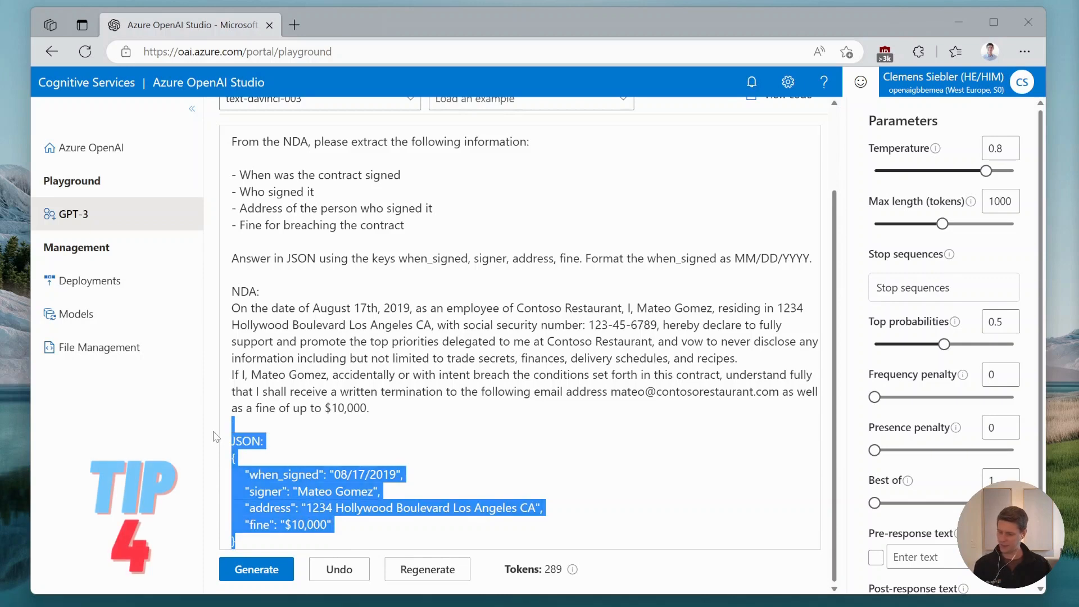
key(BackSpace)
drag(339, 393, 150, 153)
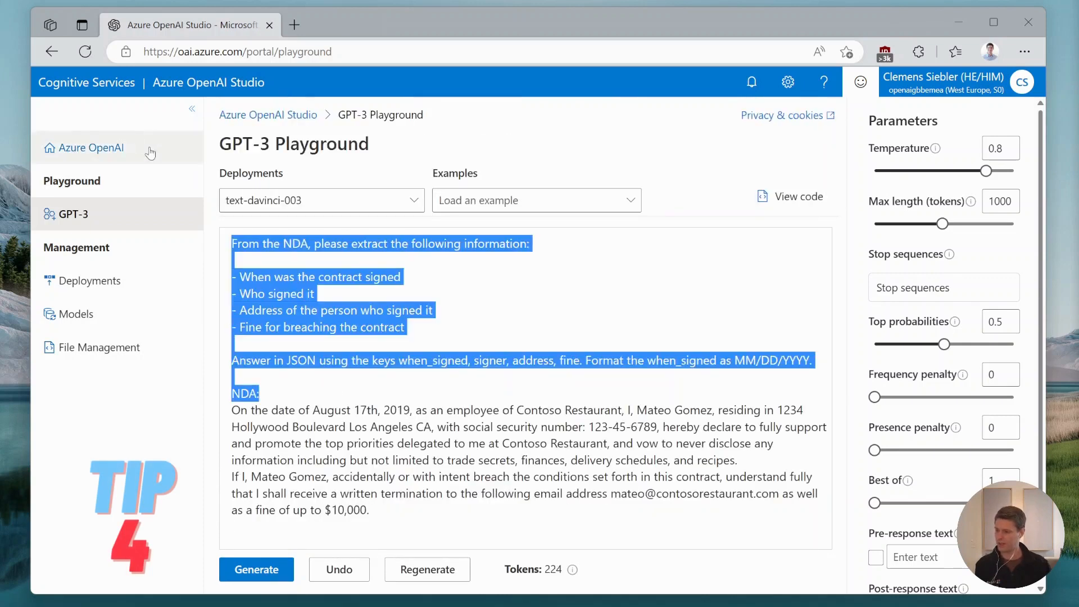
key(BackSpace)
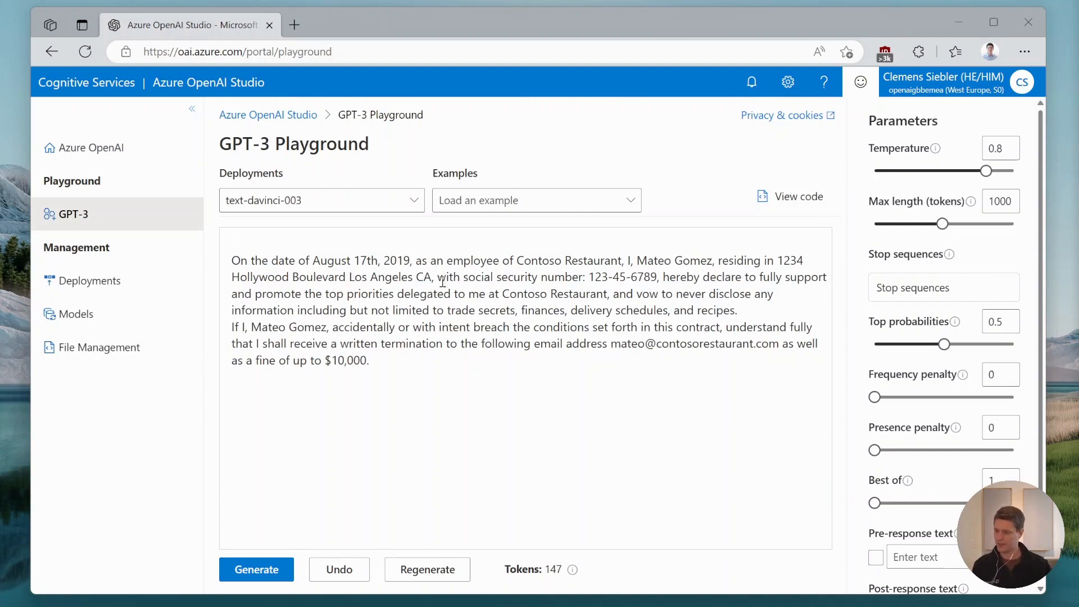
text(Conten)
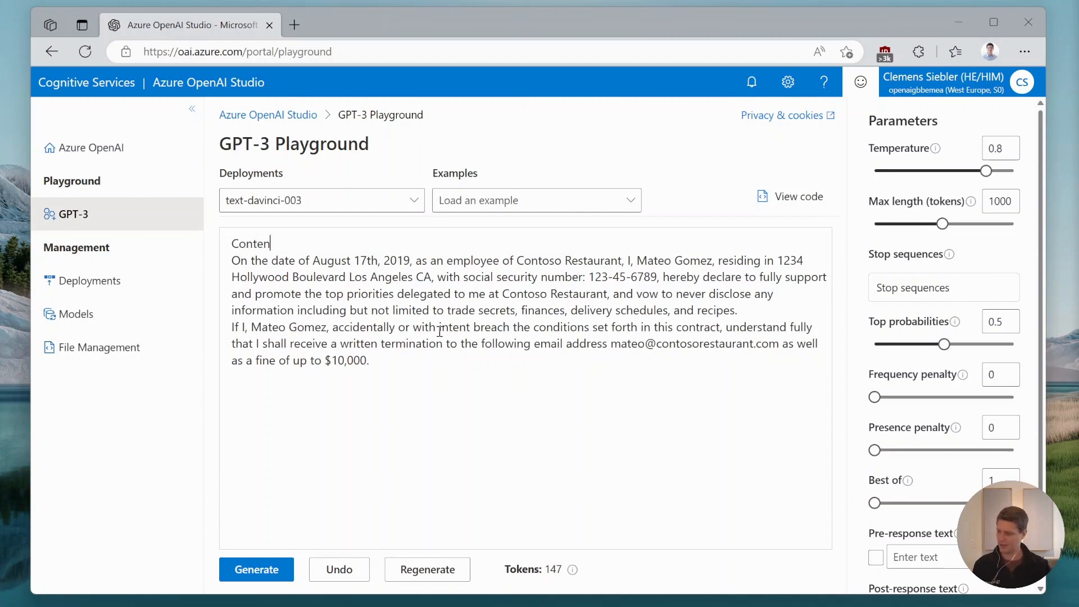
text(t:)
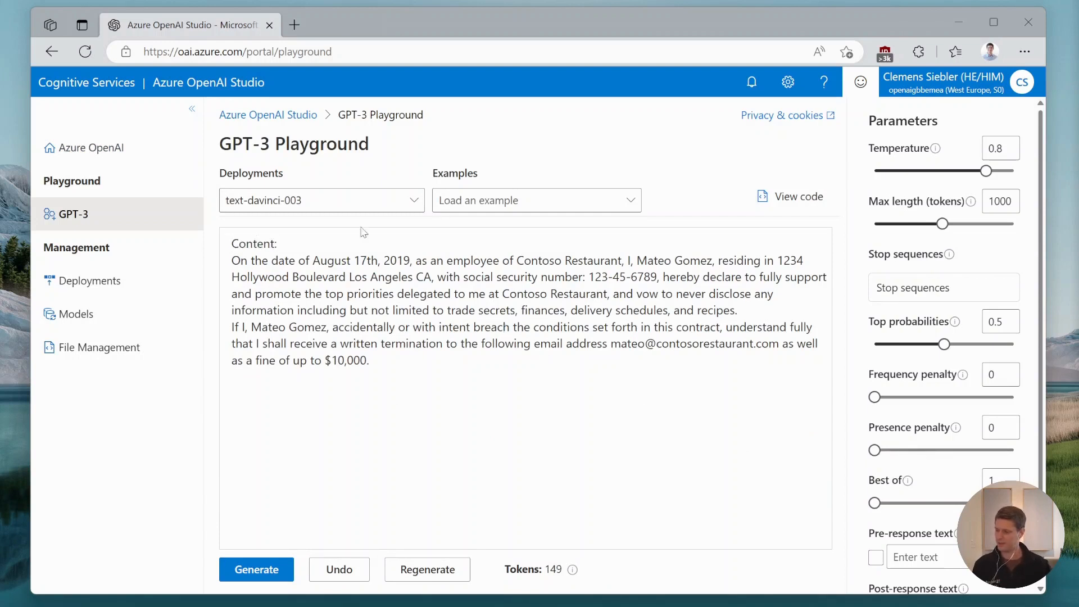
Write "Given the content above, please answer the following question." below the contract text, separated by a blank line.
click(414, 359)
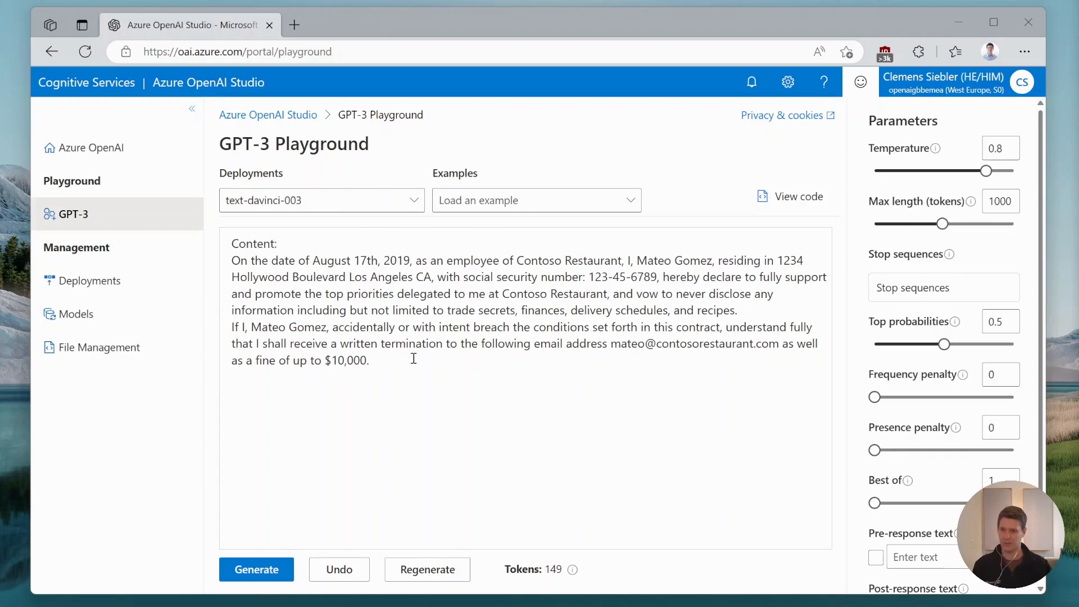
key(Return)
key(Return)
text(Gi)
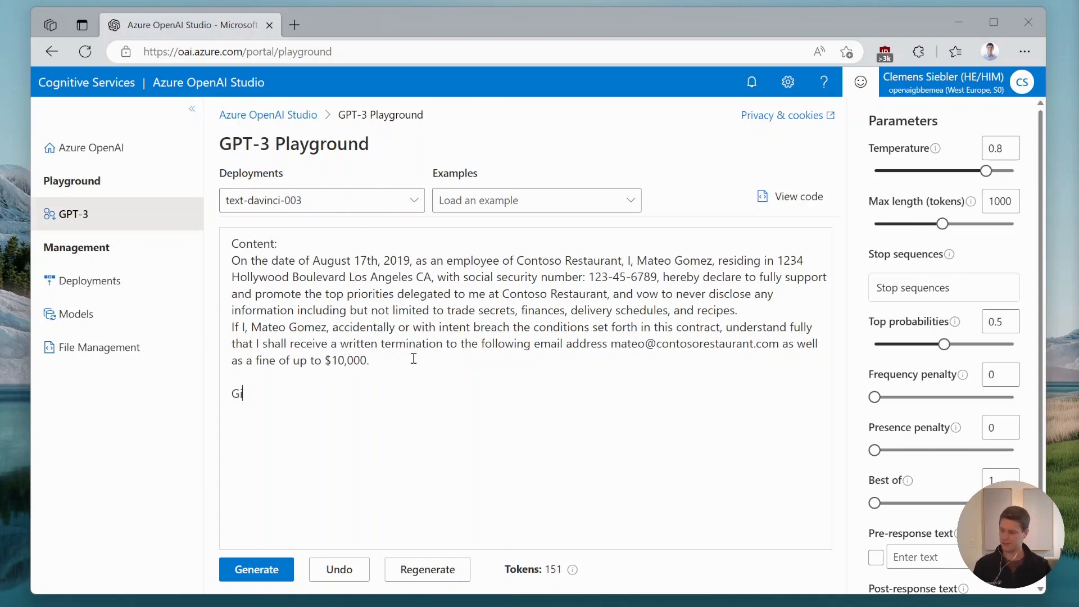
text(ven the content above)
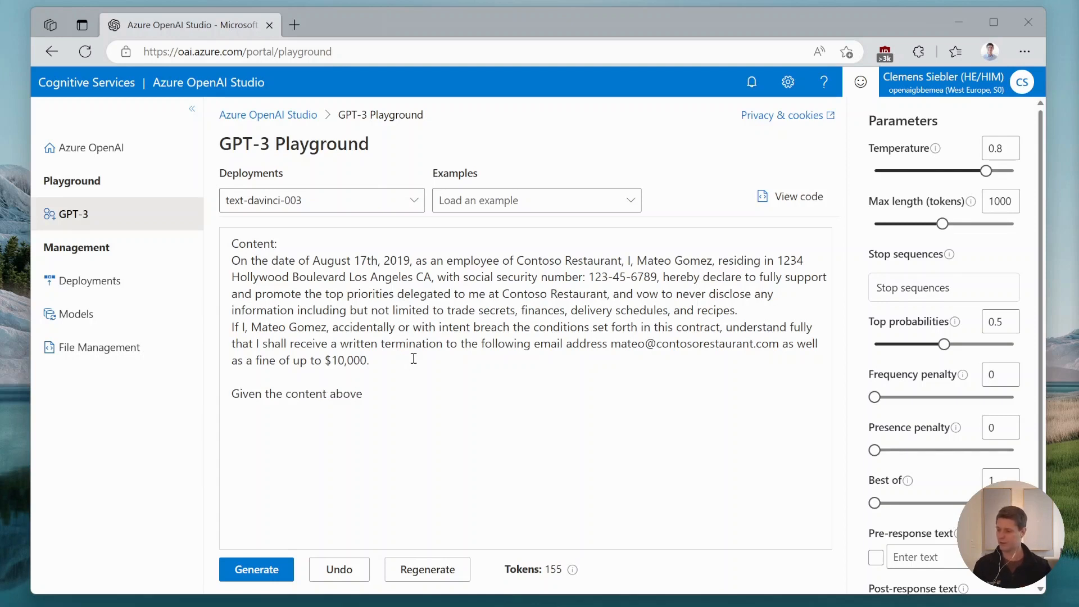
text(, please answer the following question.)
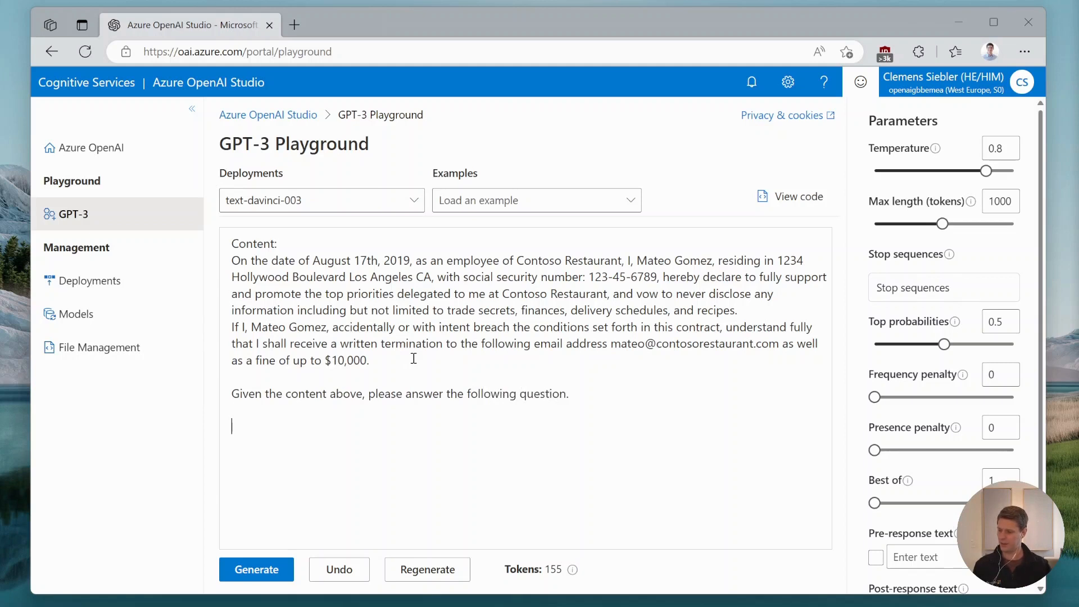
Add "Q: Who signed the contract?" and "A:" on the lines directly below the instruction, and generate the answer.
key(BackSpace)
text(Q: Who signed the contract? )
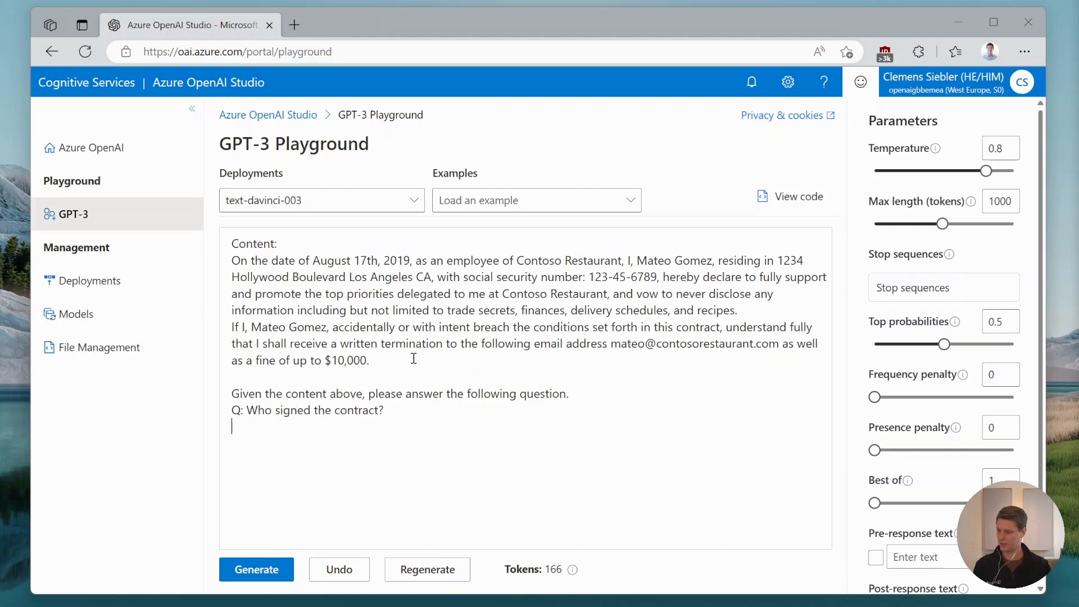
text(A:)
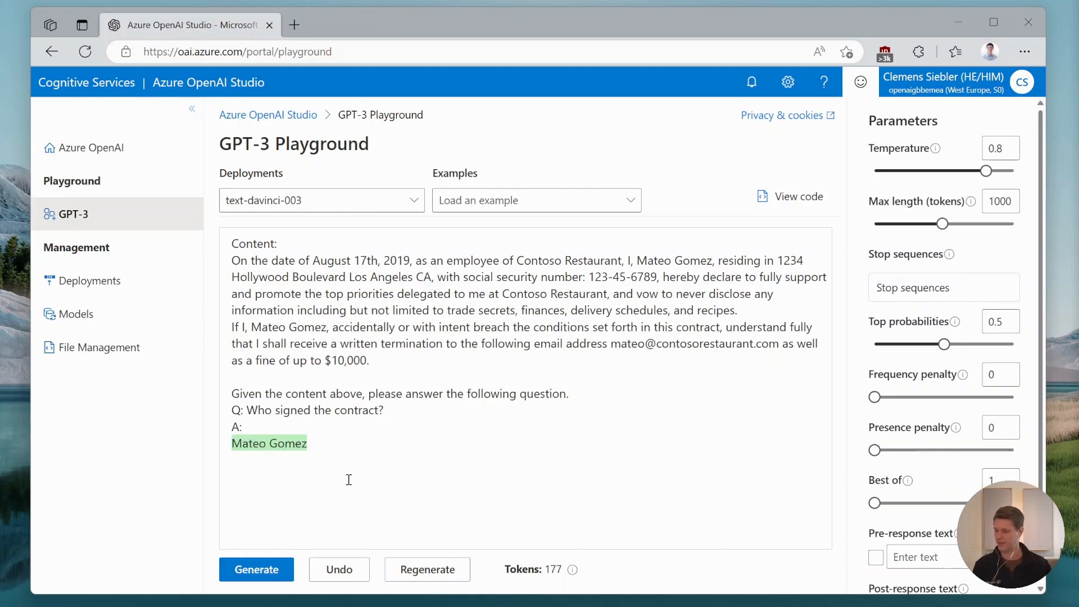
Remove the generated answer, change the question to "Was the signer of the contract married?" and generate a new answer.
drag(344, 447, 193, 447)
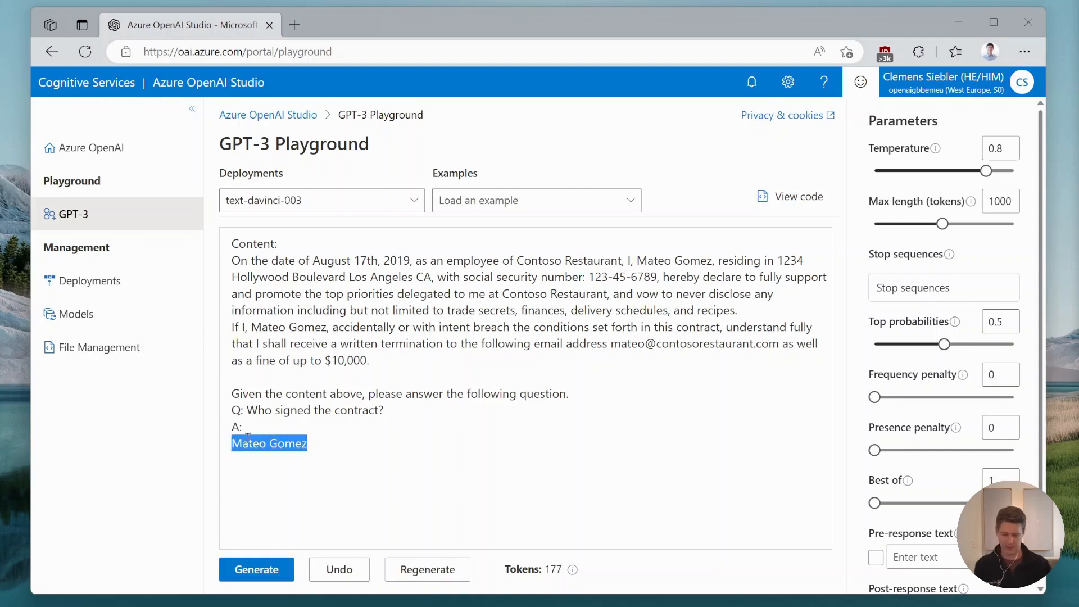
key(BackSpace)
key(BackSpace)
drag(385, 410, 248, 411)
text(Was )
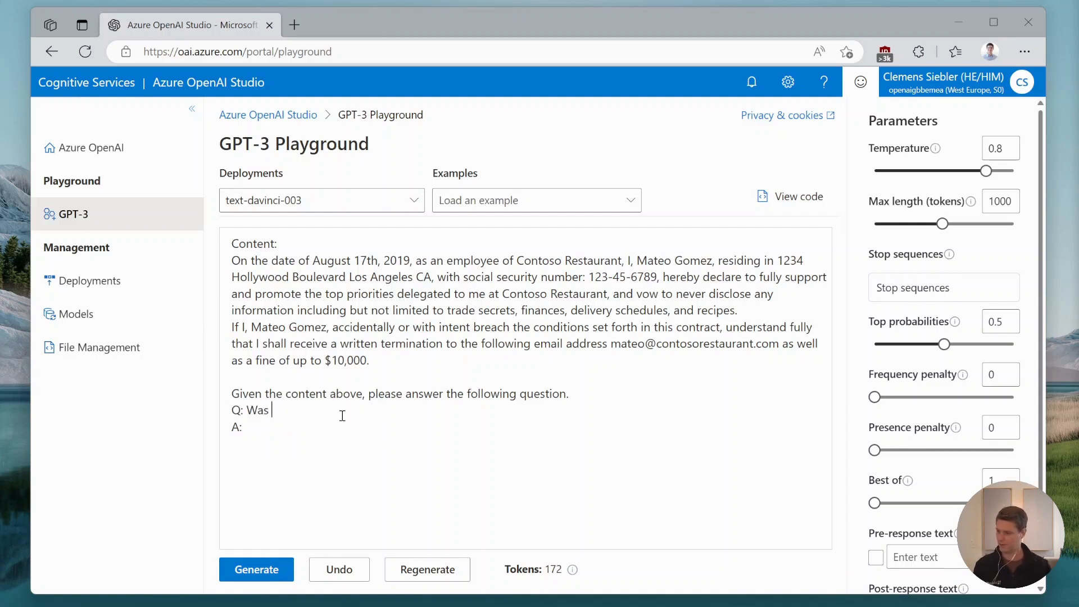
text(the signer of the contract married?)
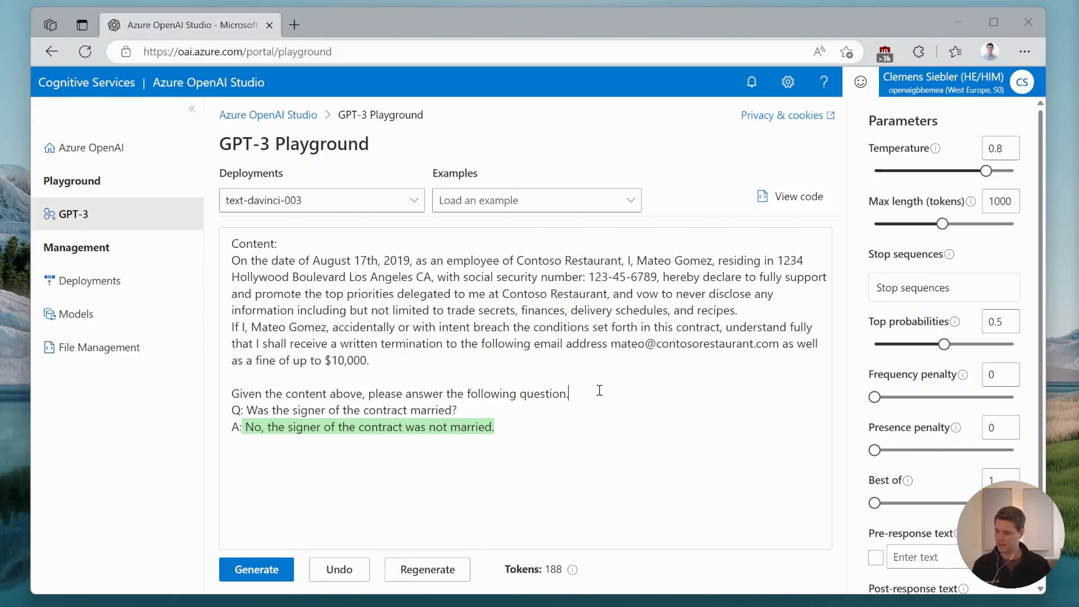
Append "If you can't find the answer in the content, then write "not found". Do not come up with a random answer." to the instruction.
text(If you ca)
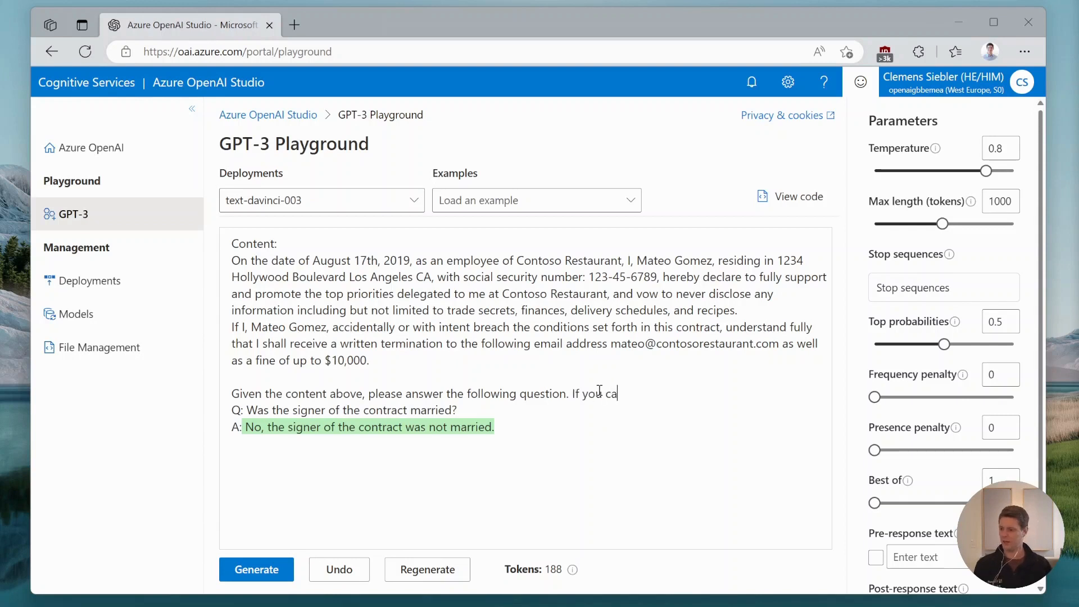
text(n't find the ans)
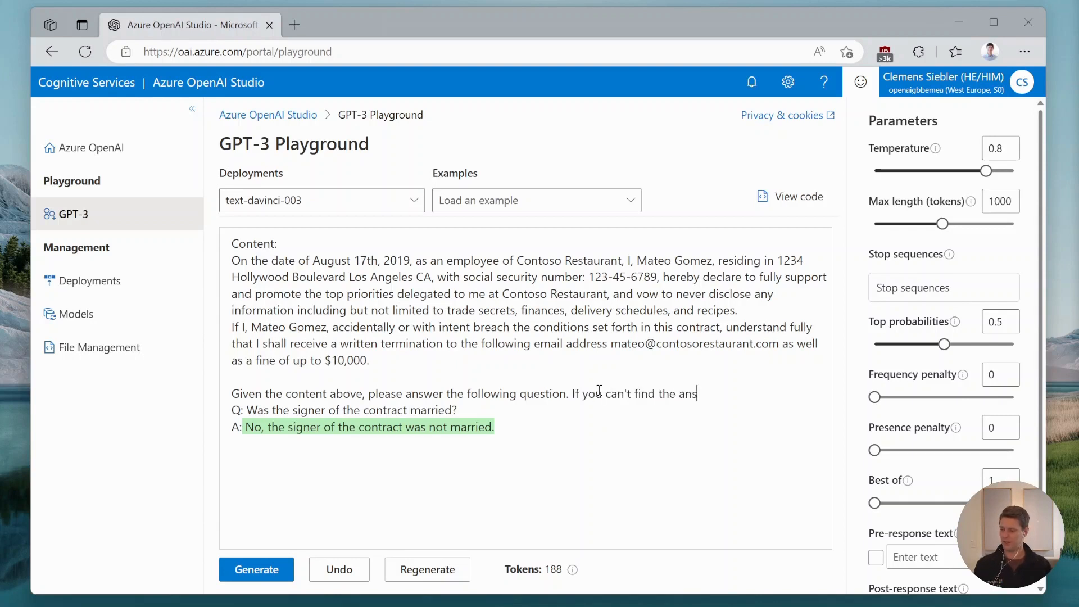
text(wer in the content, then write :)
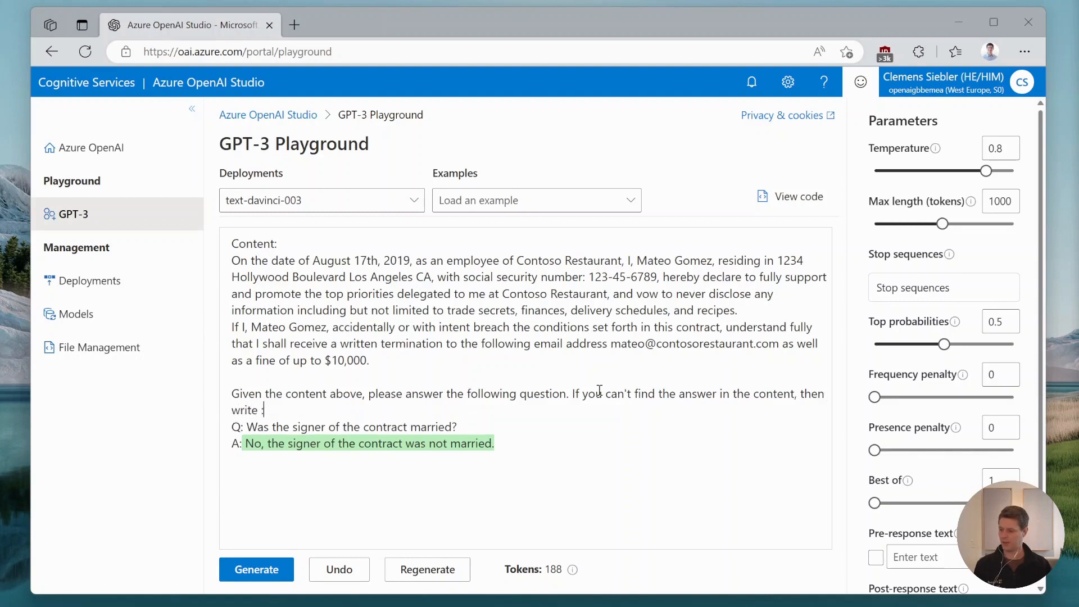
key(BackSpace)
text(")
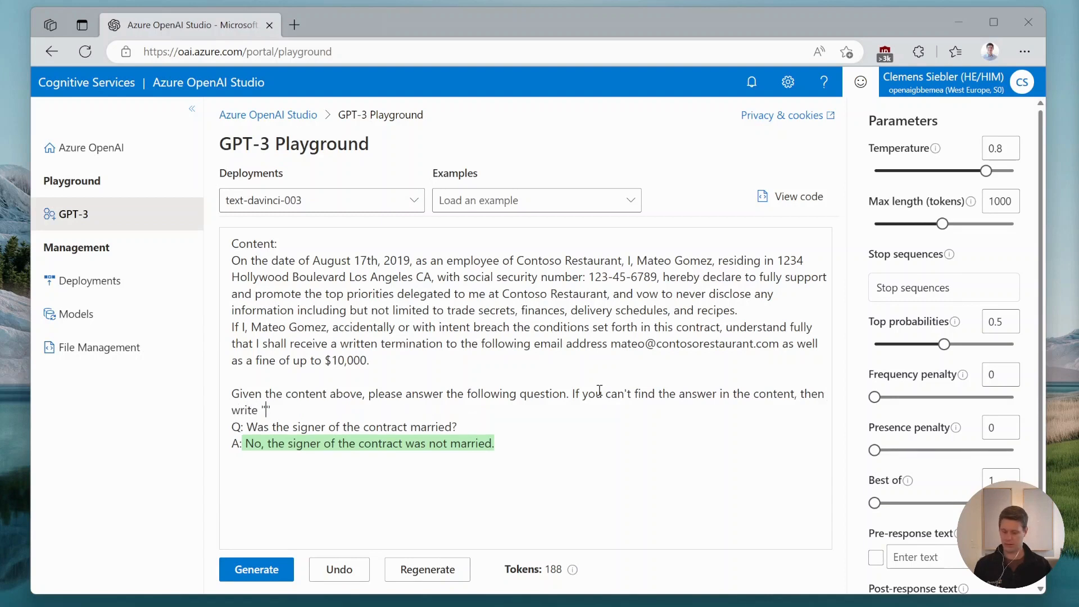
text(not found".)
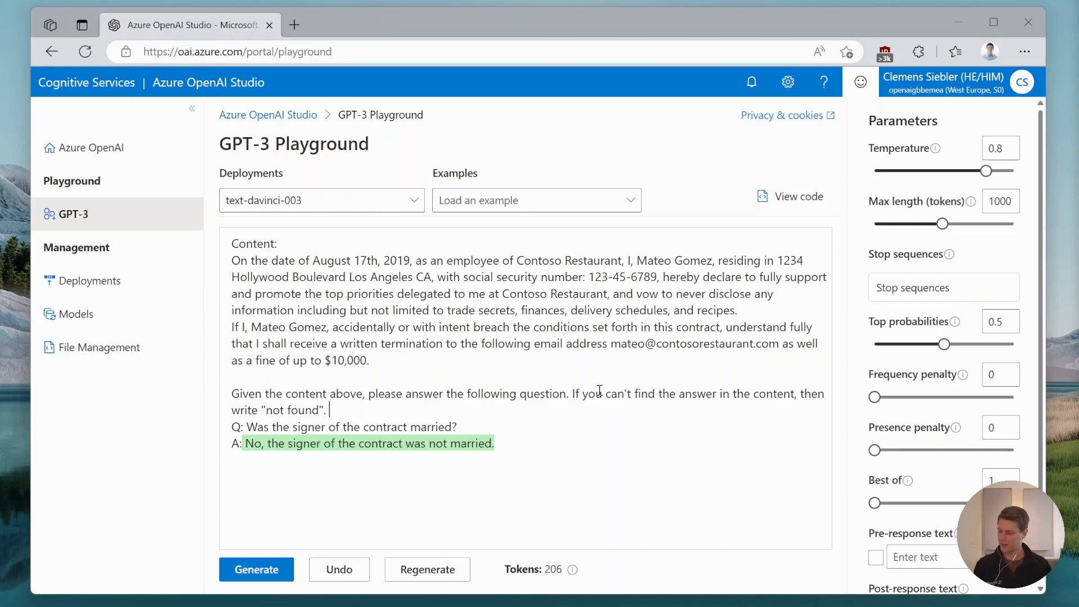
text( Do not come up with a random answer.)
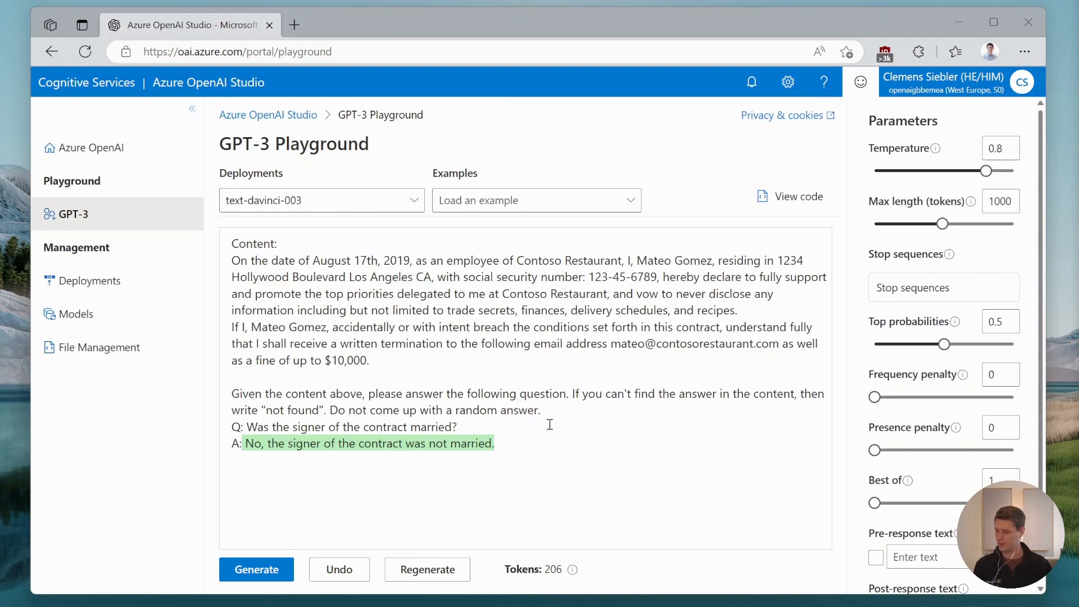
Clear the generated answer, leaving only the "A:" cue below the marriage question, and generate a new answer.
drag(495, 444, 234, 444)
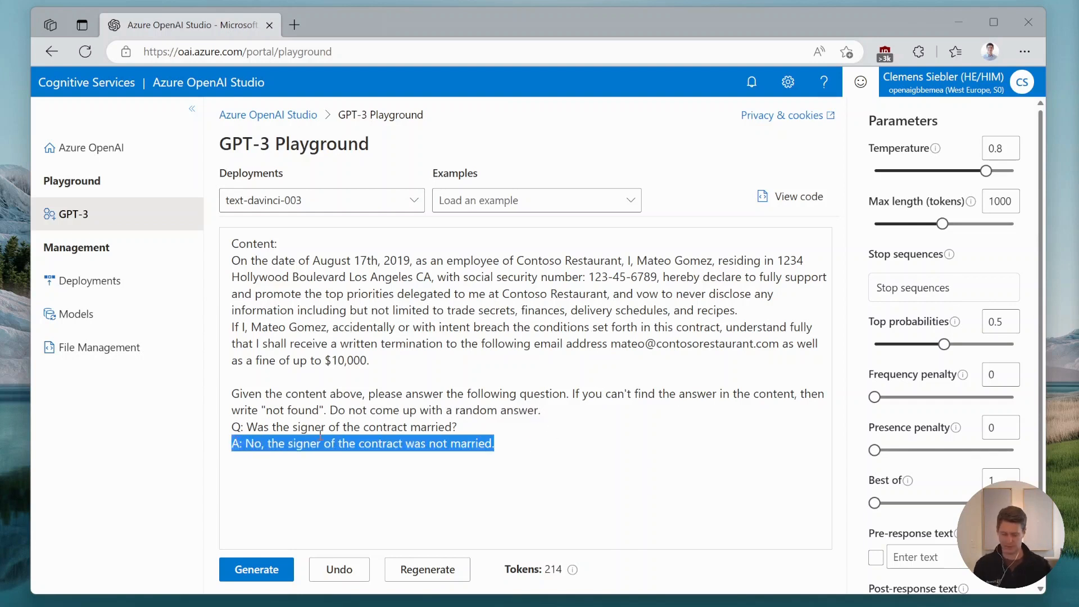
text(A:)
key(ctrl+Return)
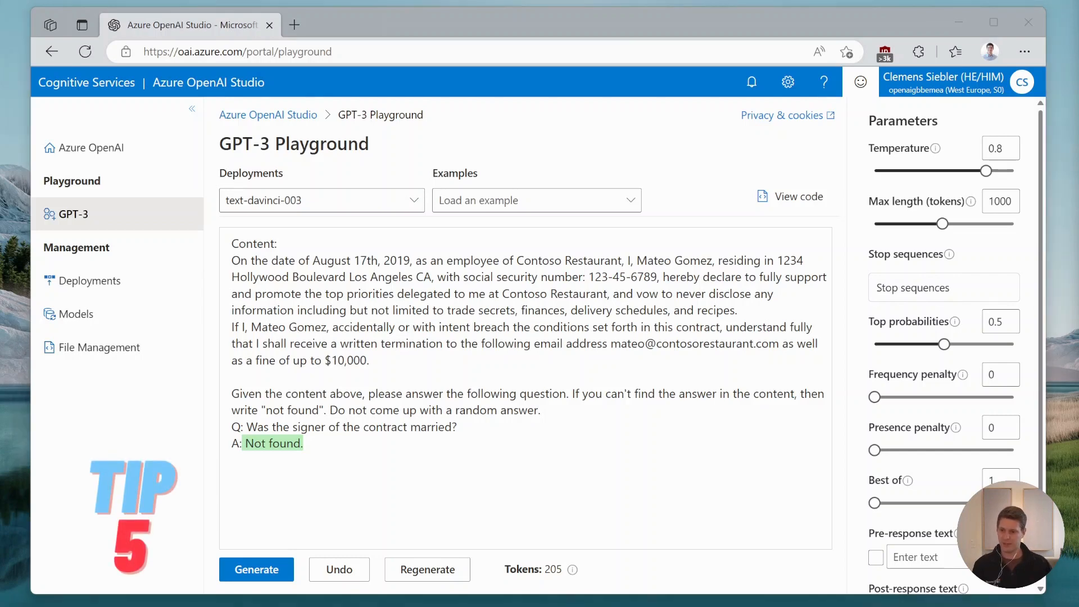
Replace the whole prompt with the copied German "News article:" text about Microsoft and insert two empty lines above it.
key(ctrl+a)
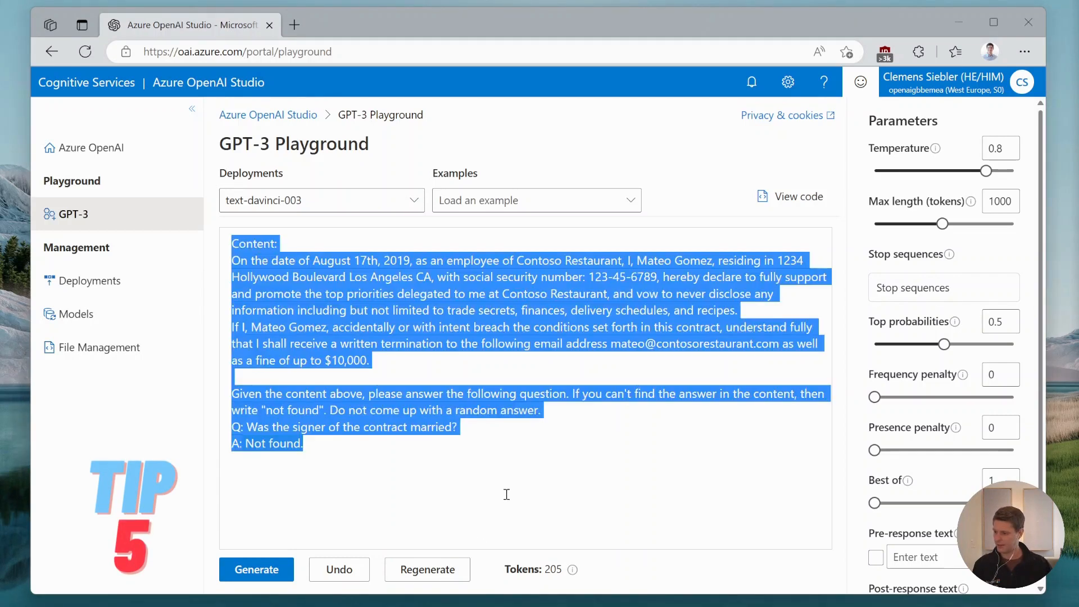
key(ctrl+v)
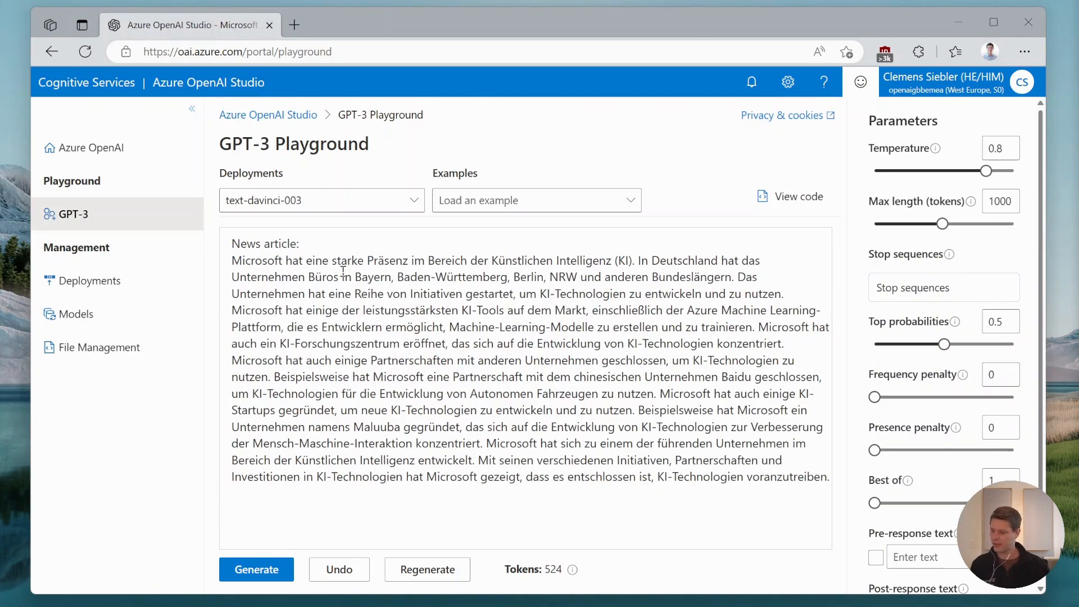
click(234, 243)
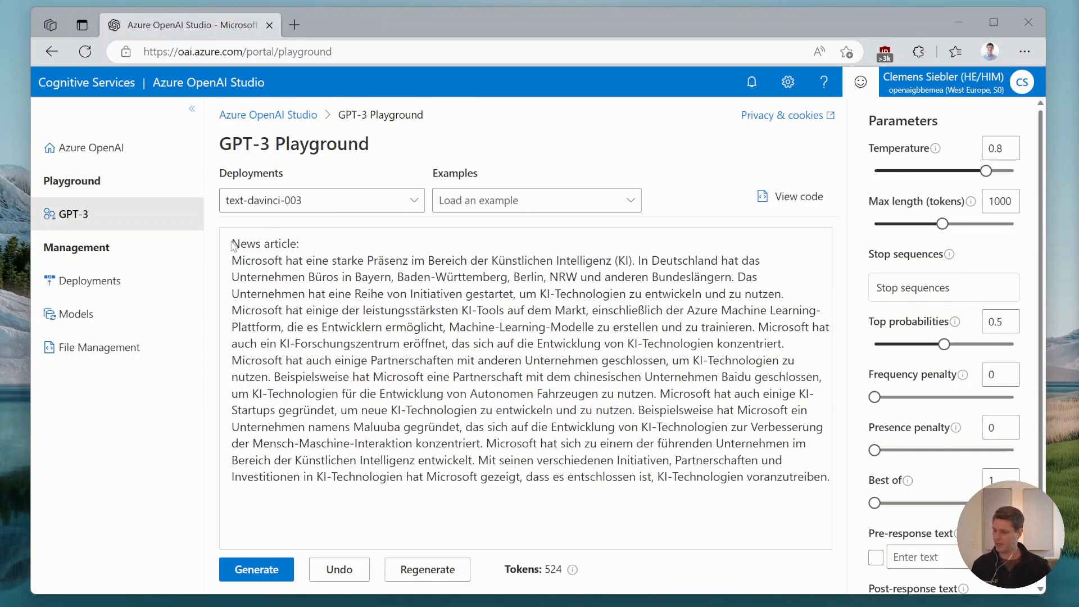
key(Return)
key(Return)
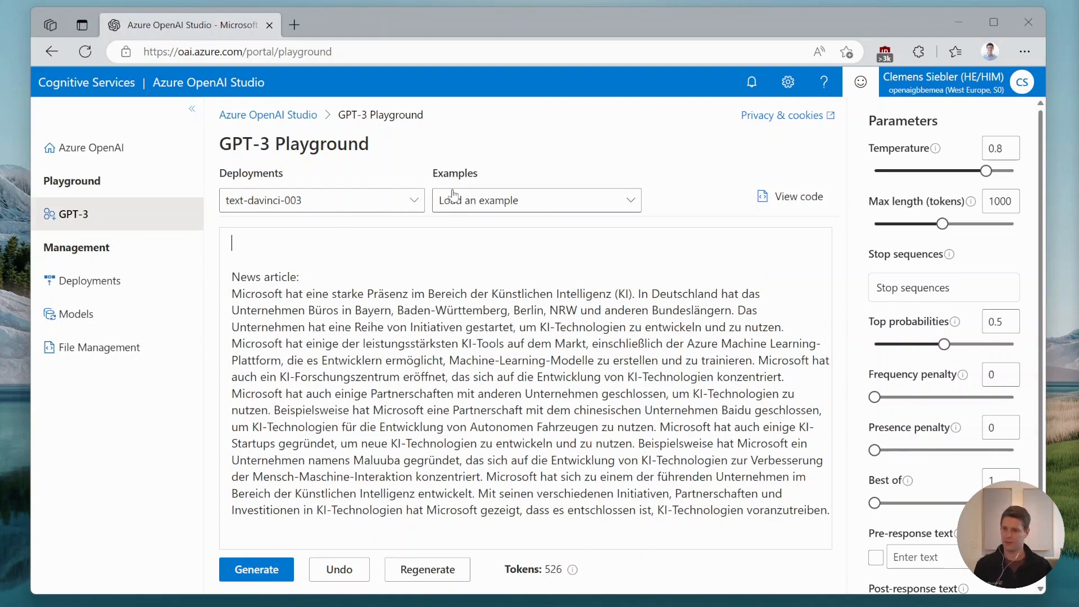
Write the instruction "Extract the following information from the news article below." above the article.
text(Extract the inf)
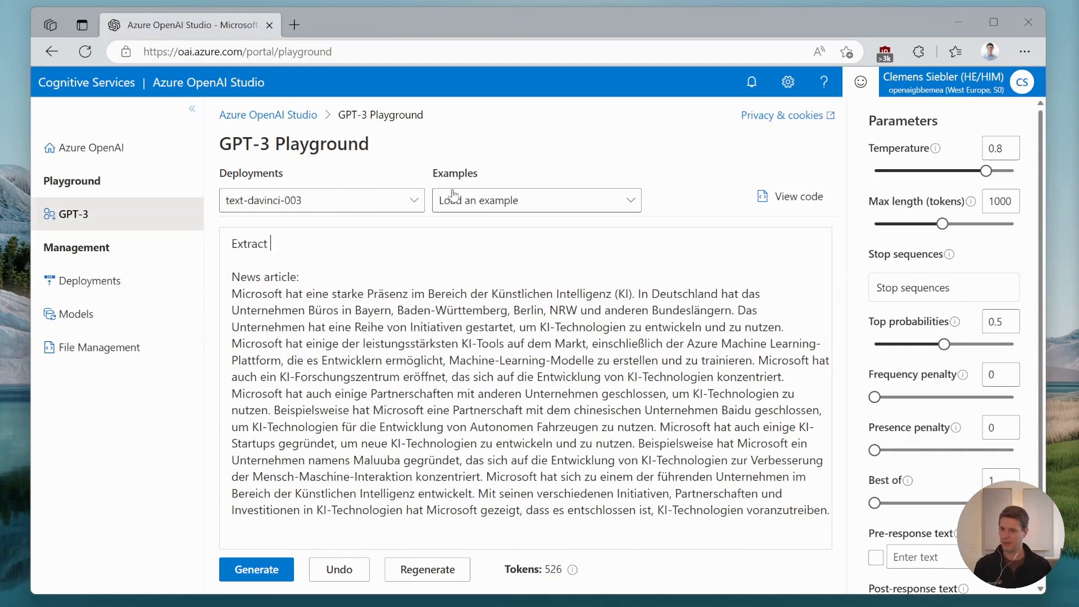
key(BackSpace)
key(BackSpace)
key(BackSpace)
text(fo)
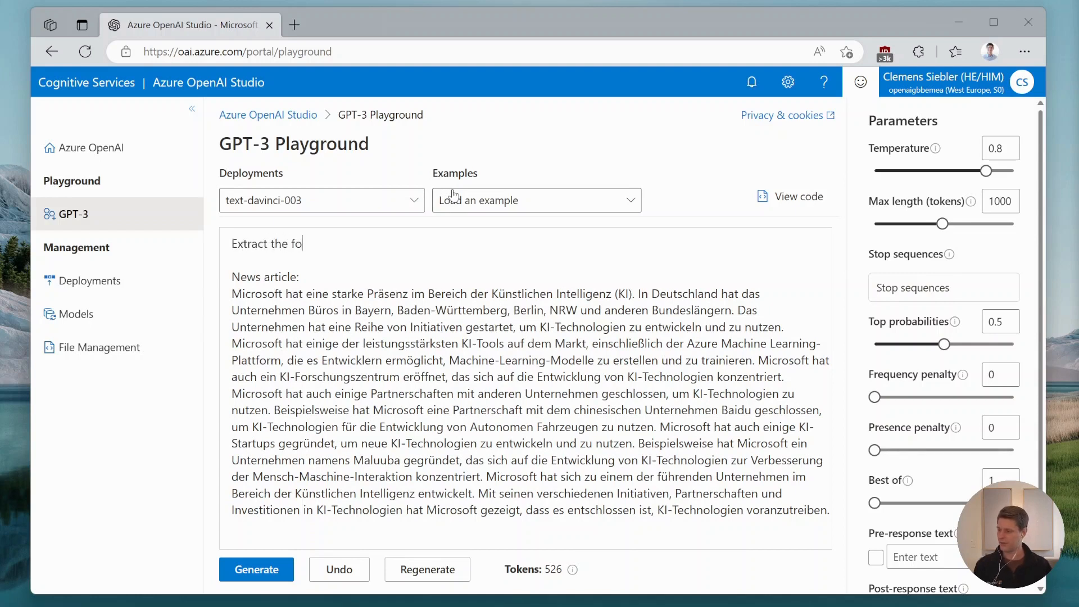
text(llowing information from t)
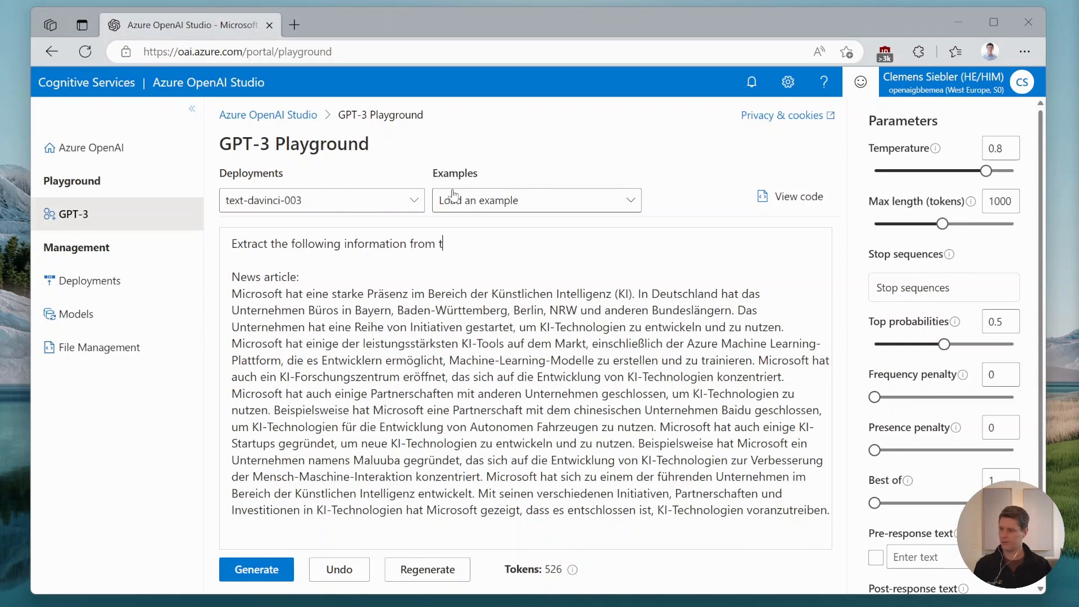
text(he news article below.)
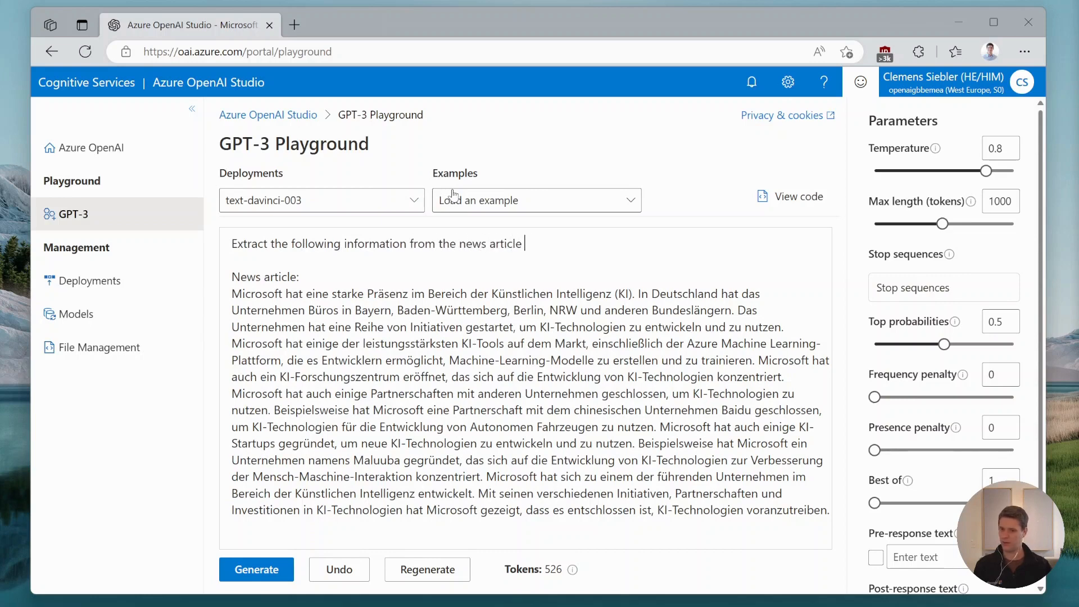
Below the instruction, after a blank line, list "1. One sentence summary in German" and "2. ALl German States".
key(Return)
key(Return)
text(1.)
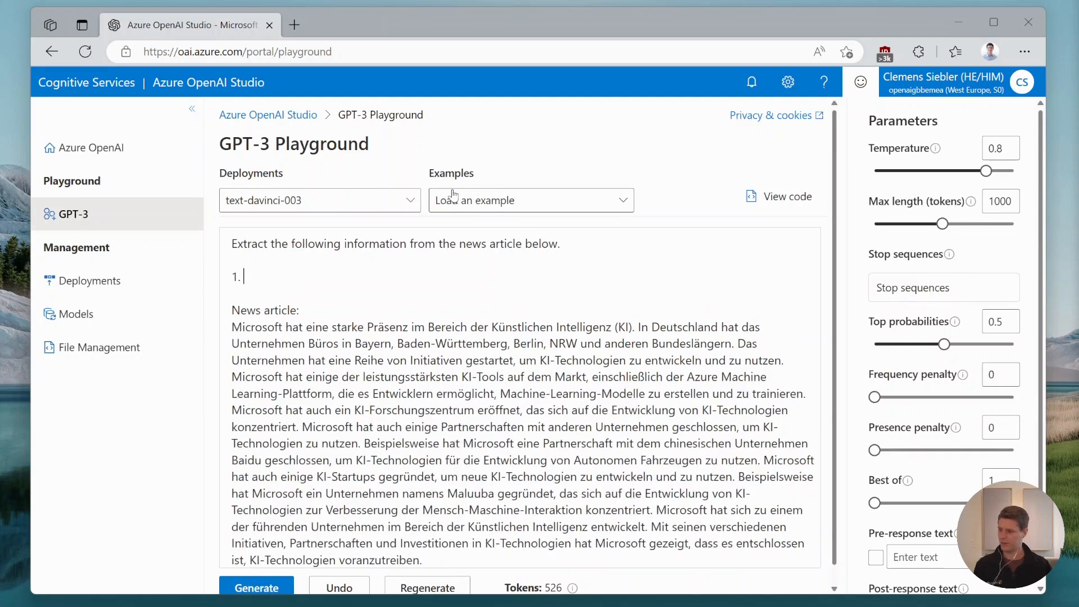
text( One sentence su)
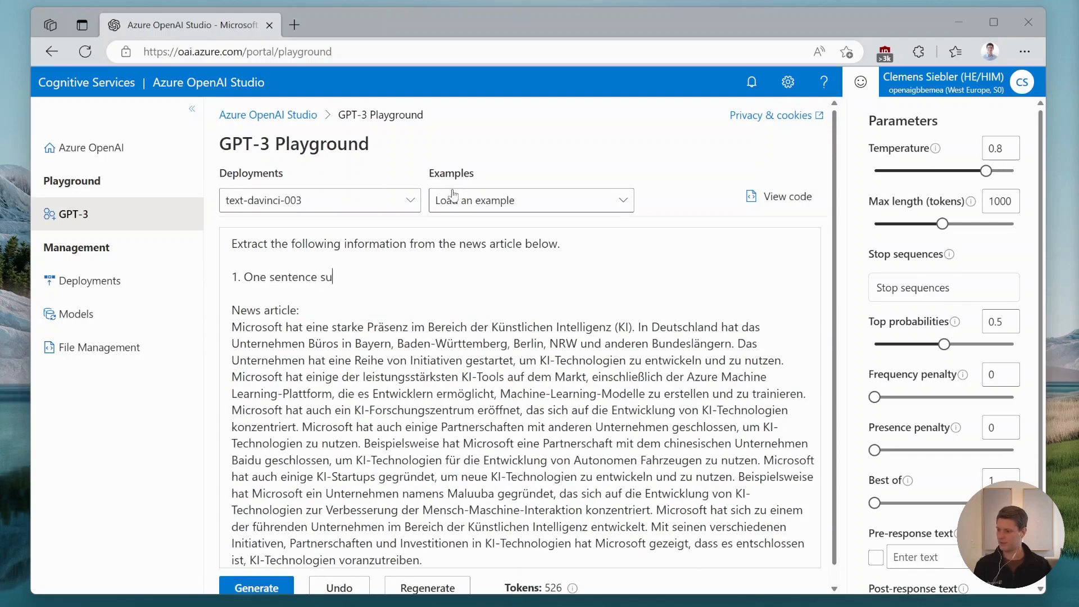
text(mmary in German)
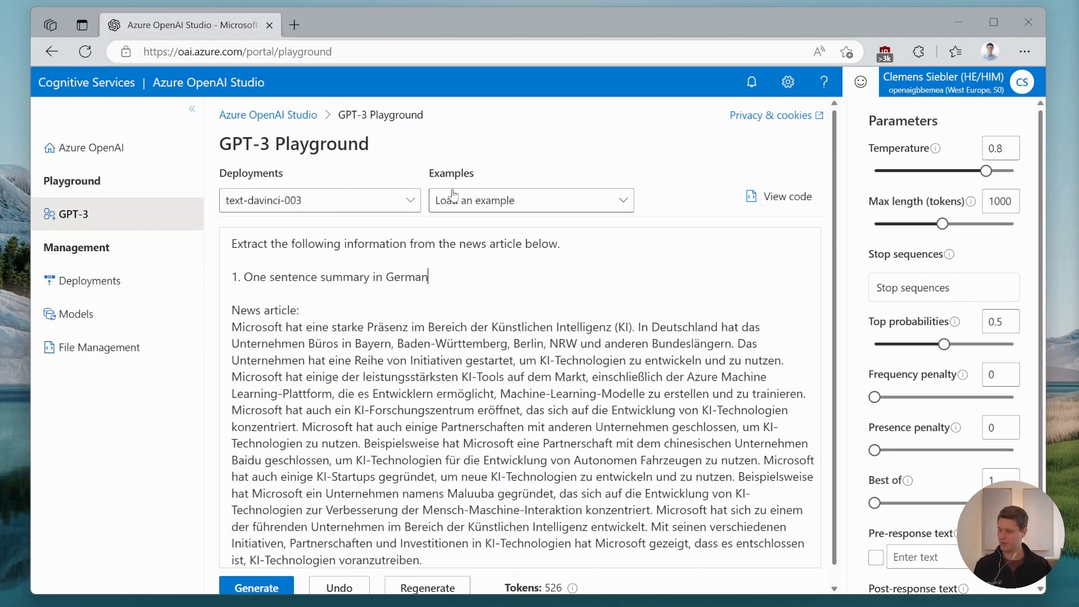
key(Return)
text(2. ALl G)
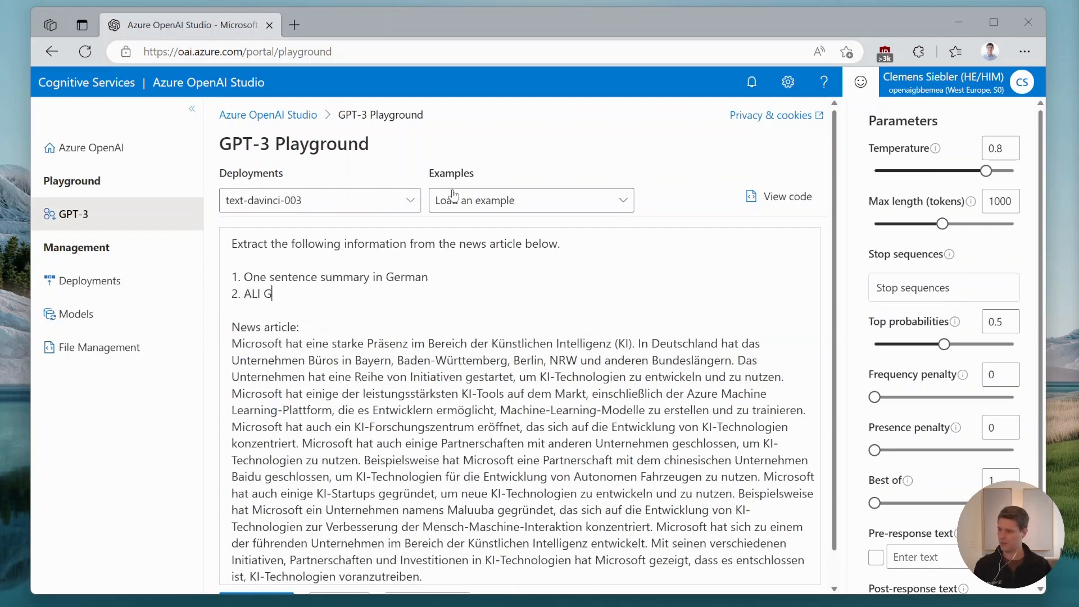
text(erman States)
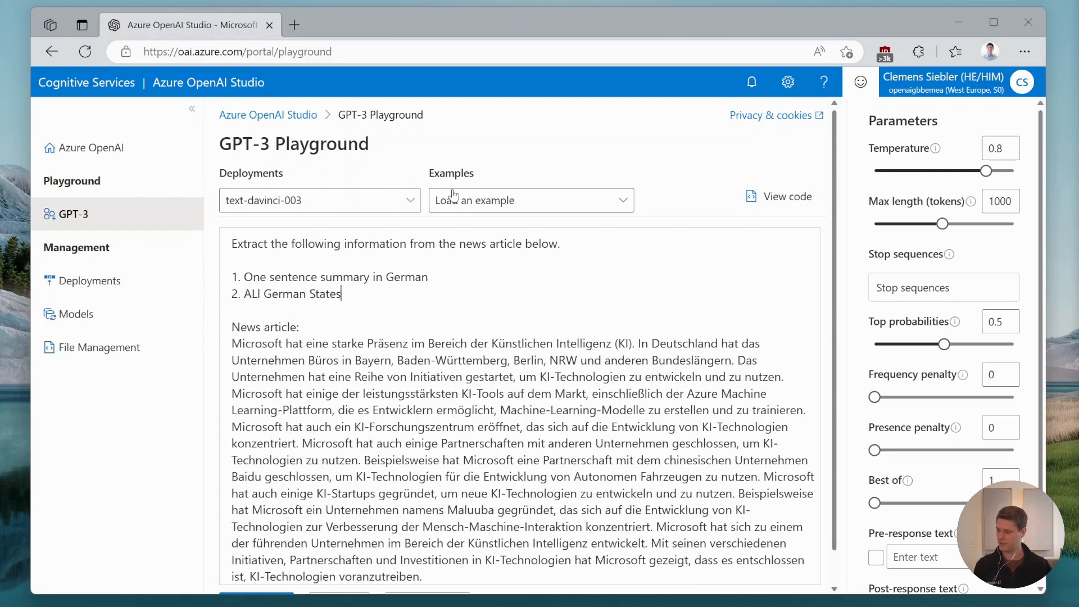
Continue on a new line after a blank line below the news article and generate the completion for the listed items.
key(Down)
key(Down)
key(Down)
key(Down)
key(Down)
scroll(315, 427, down, 1)
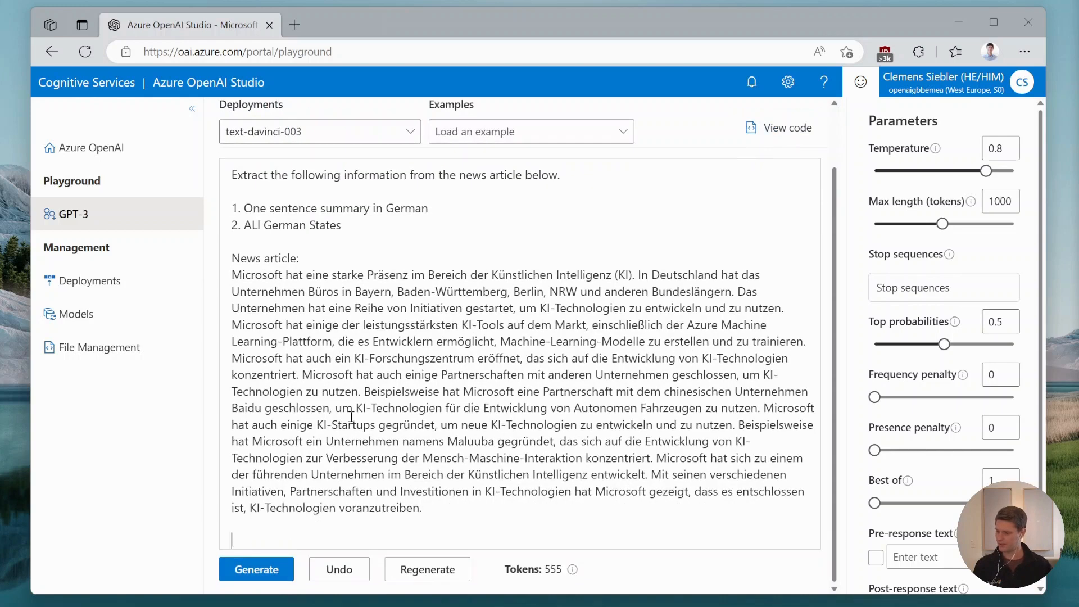
click(260, 569)
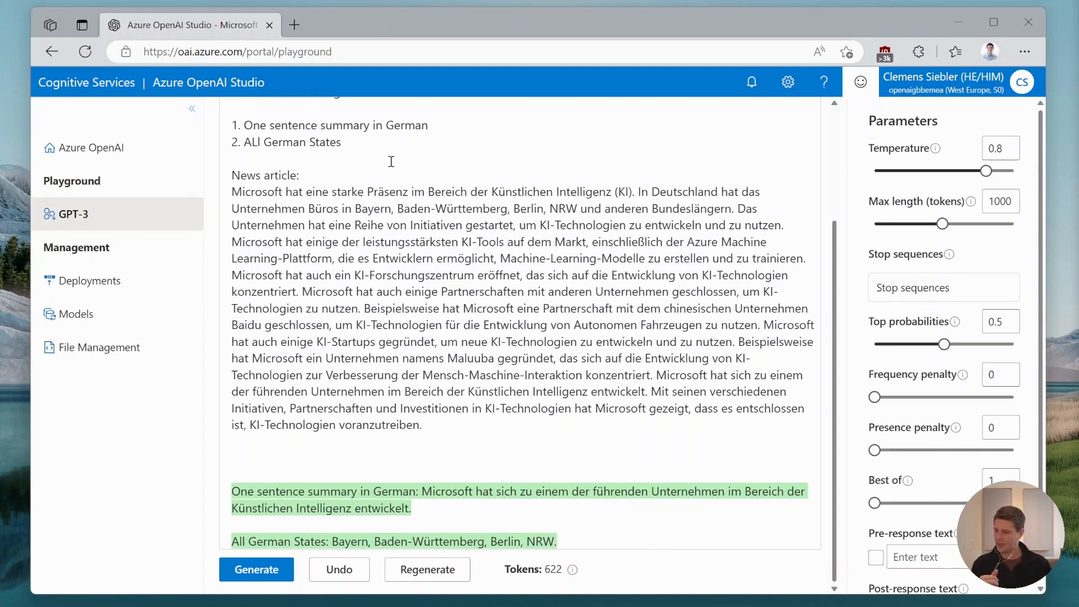
scroll(405, 186, up, 3)
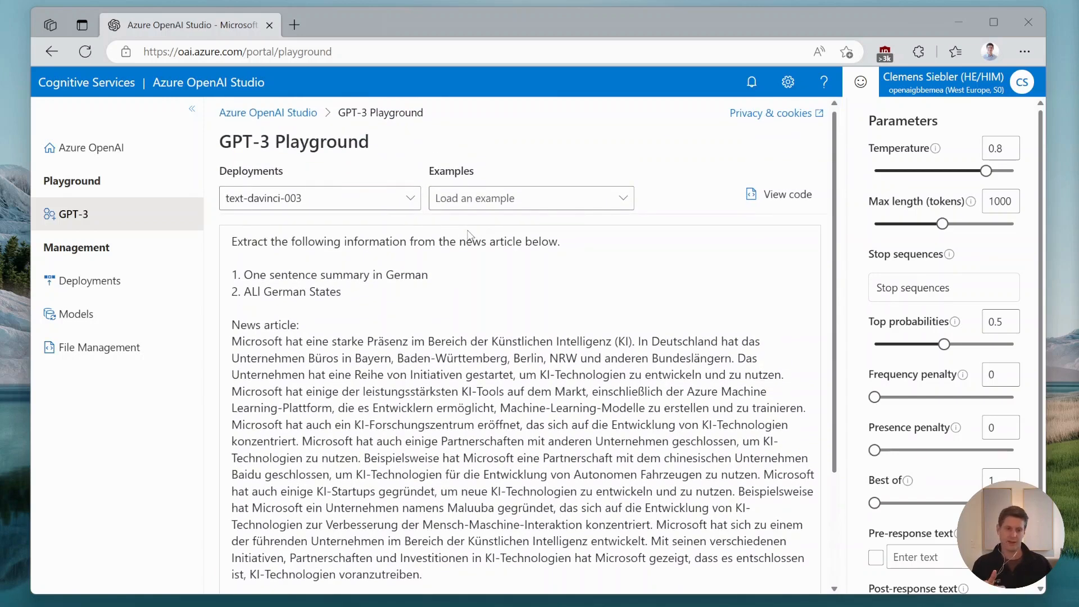